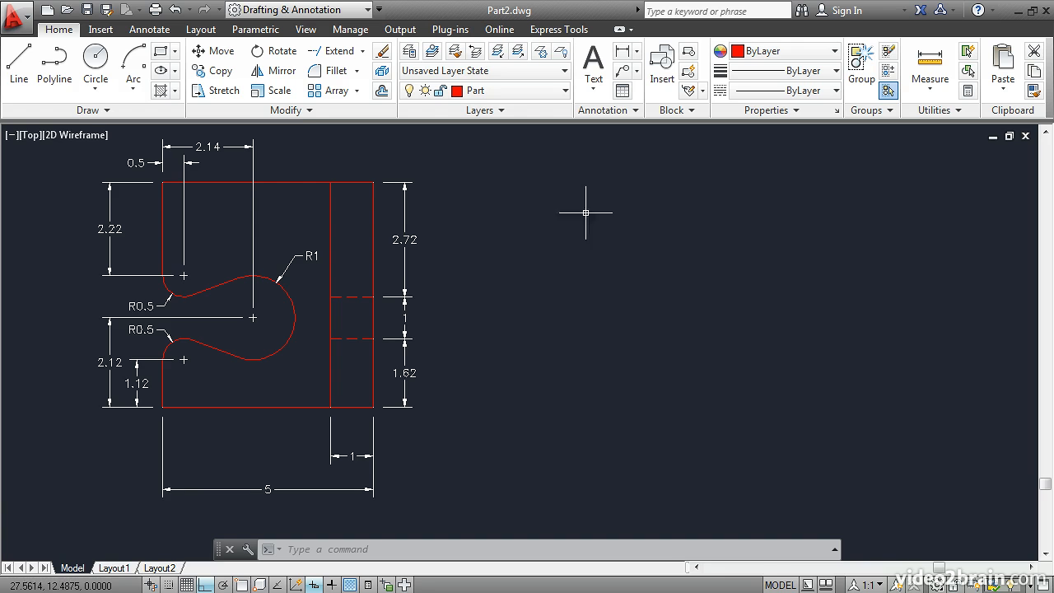
Draw the new part's top edge 5 units leftward, then its upper left edge 2.22 units downward, beside the dimensioned part
{"action": "left_click", "coordinate": [20, 70]}
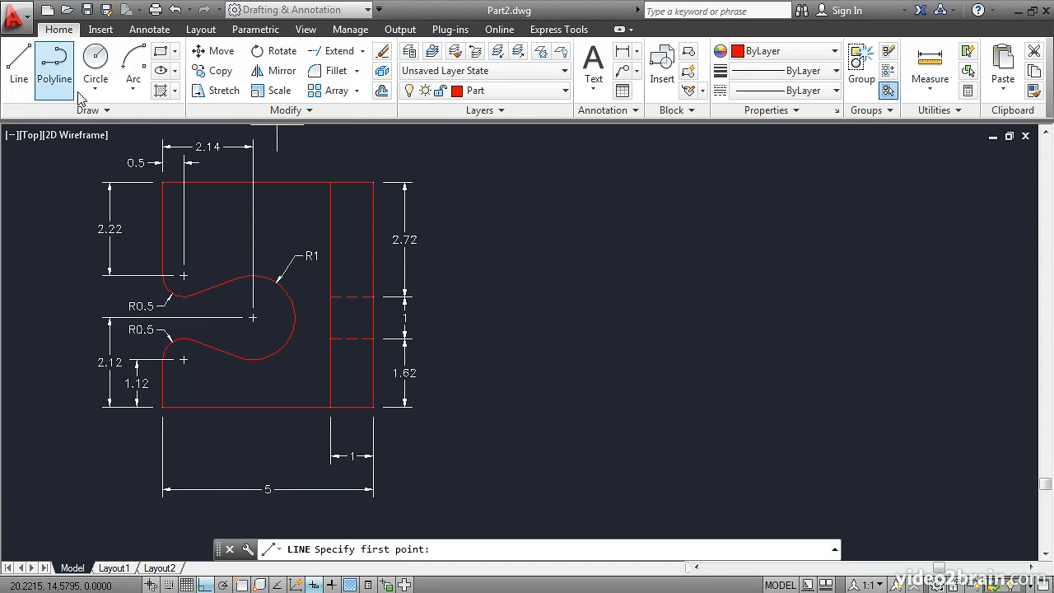
{"action": "left_click", "coordinate": [778, 200]}
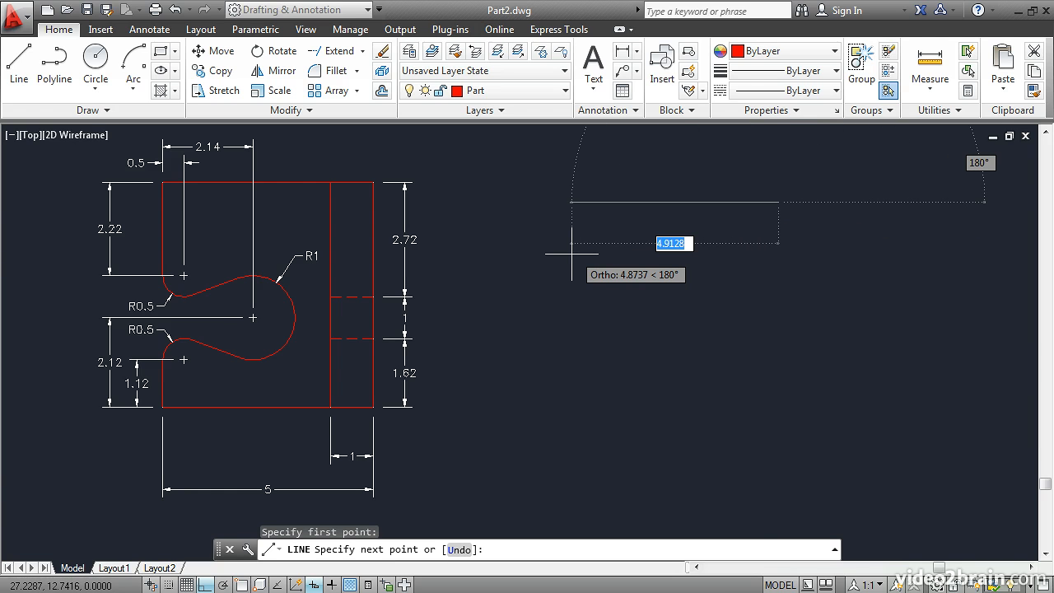
{"action": "type", "text": "5"}
{"action": "key", "text": "Return"}
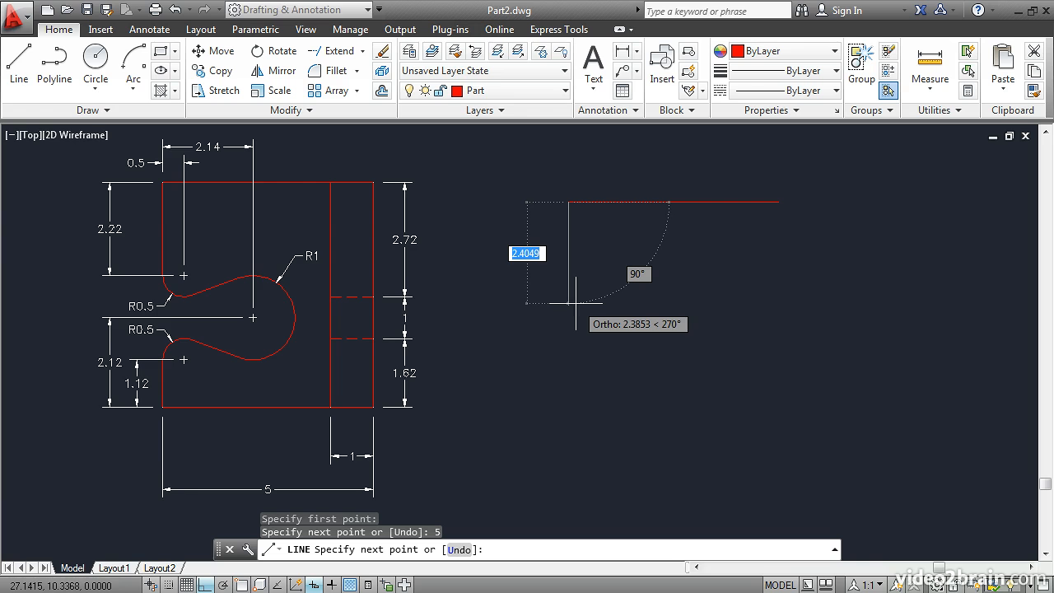
{"action": "type", "text": "2.22"}
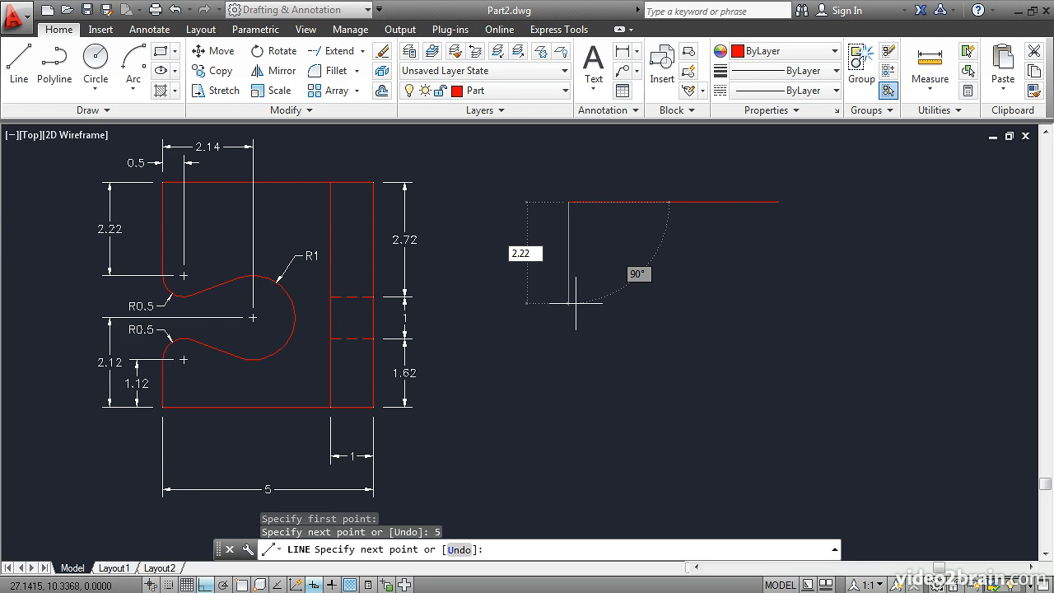
{"action": "key", "text": "Return"}
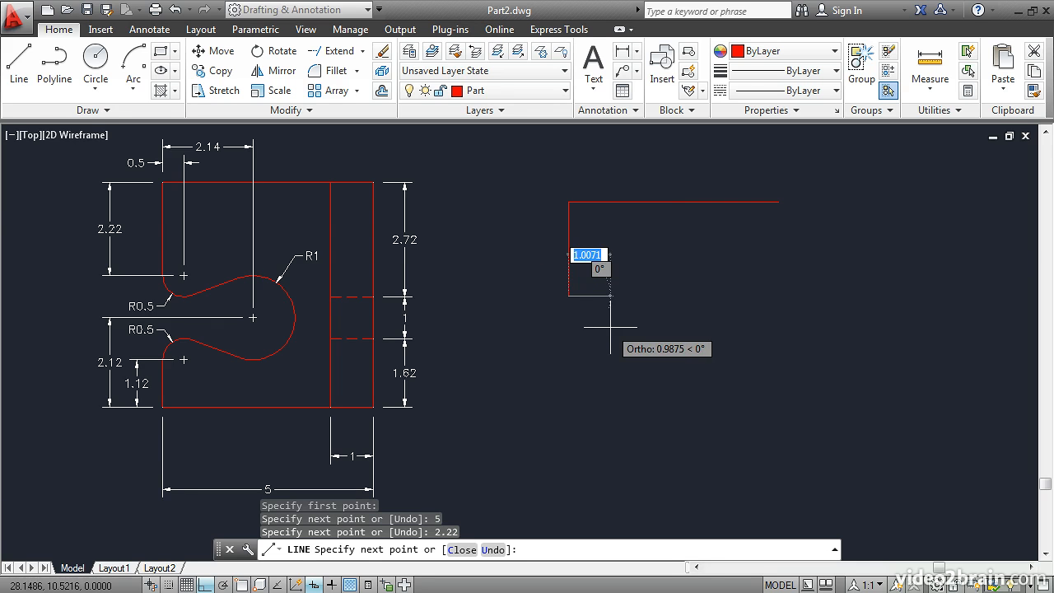
{"action": "key", "text": "Return"}
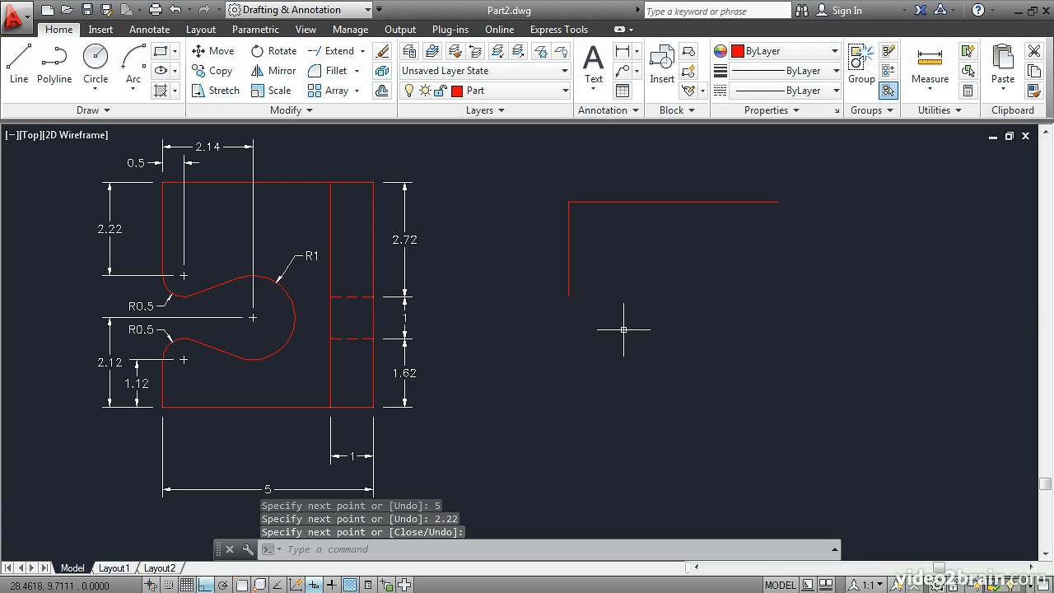
Draw lines from the top edge's right endpoint, 2.72 units down and 1 unit left, using the Endpoint snap override
{"action": "left_click", "coordinate": [777, 203]}
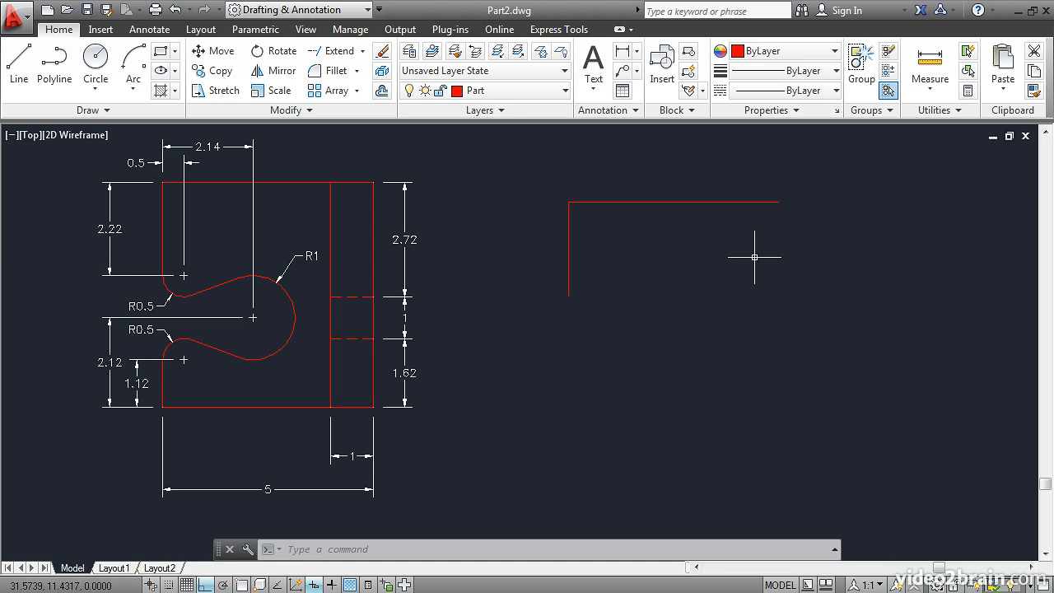
{"action": "type", "text": "l"}
{"action": "key", "text": "Return"}
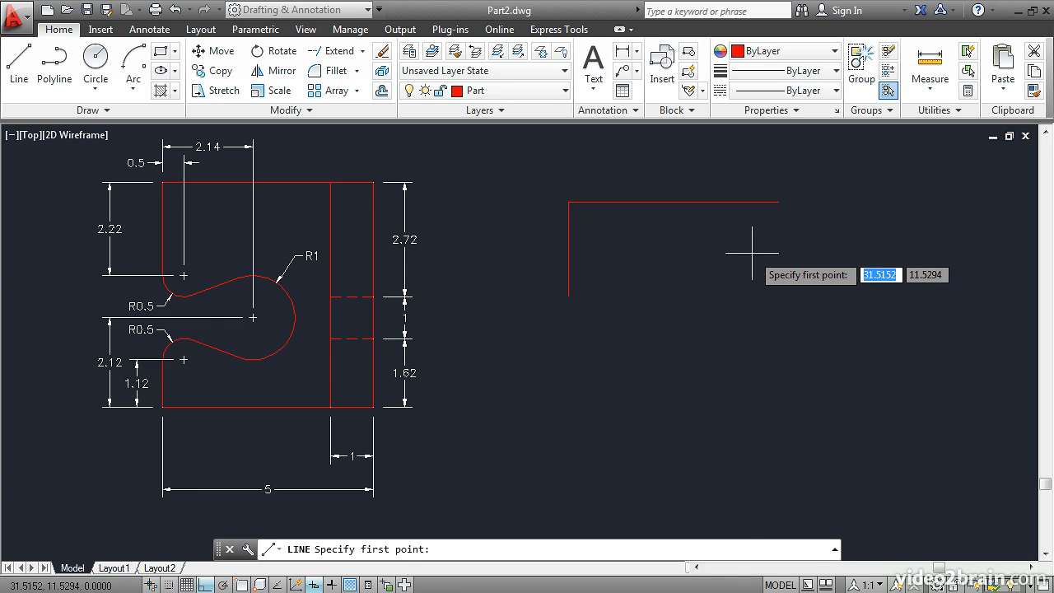
{"action": "right_click", "coordinate": [750, 254], "text": "shift"}
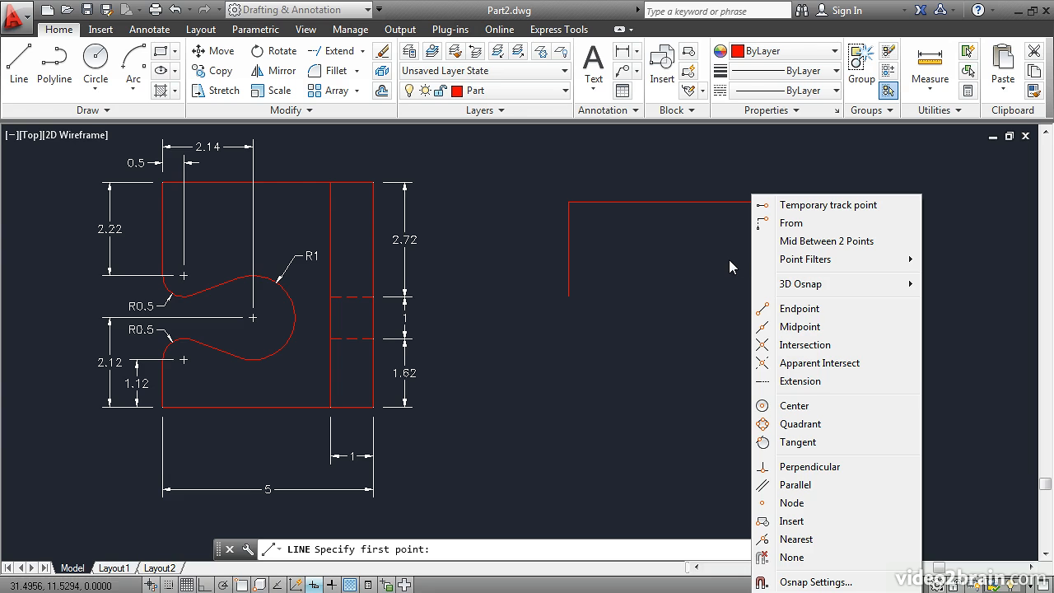
{"action": "left_click", "coordinate": [795, 308]}
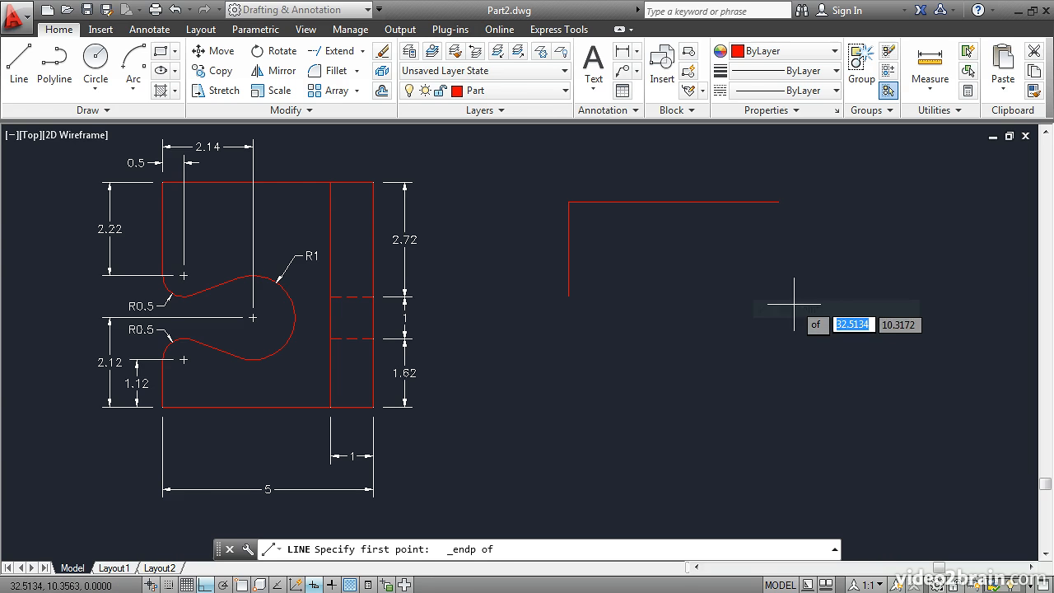
{"action": "left_click", "coordinate": [778, 201]}
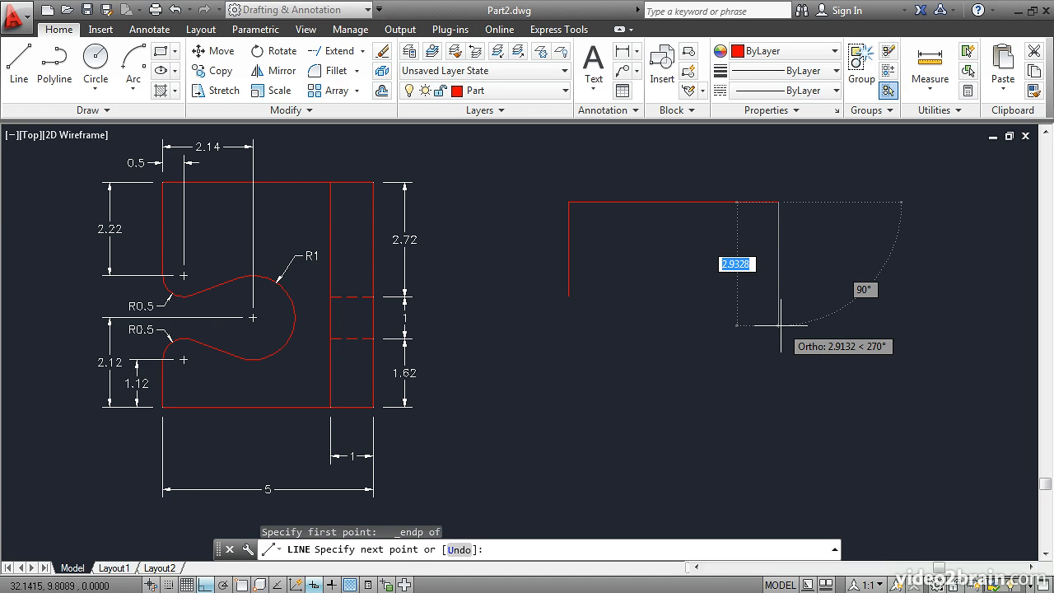
{"action": "type", "text": "2.72"}
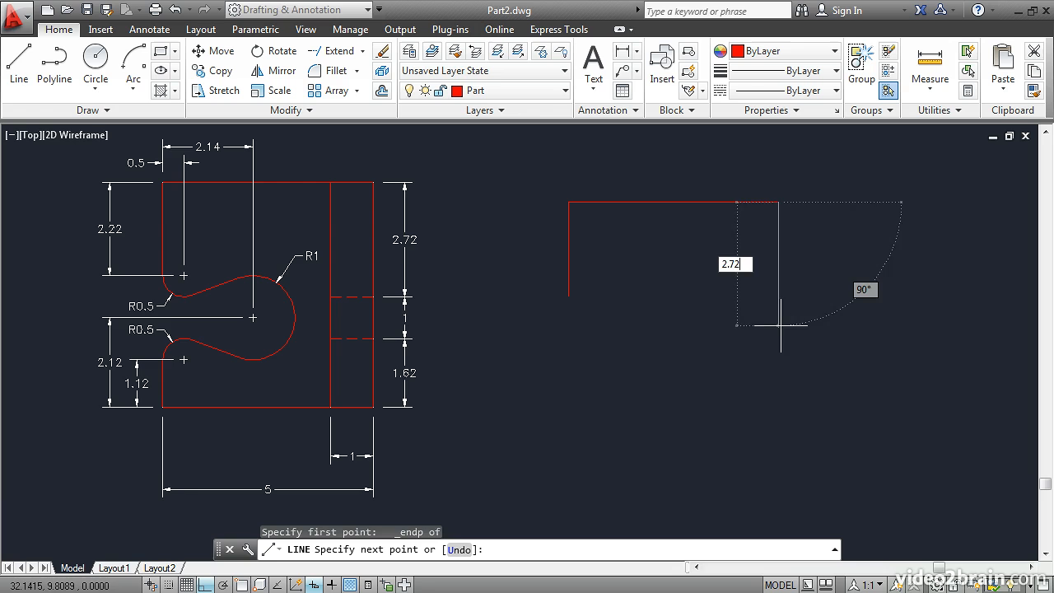
{"action": "key", "text": "Return"}
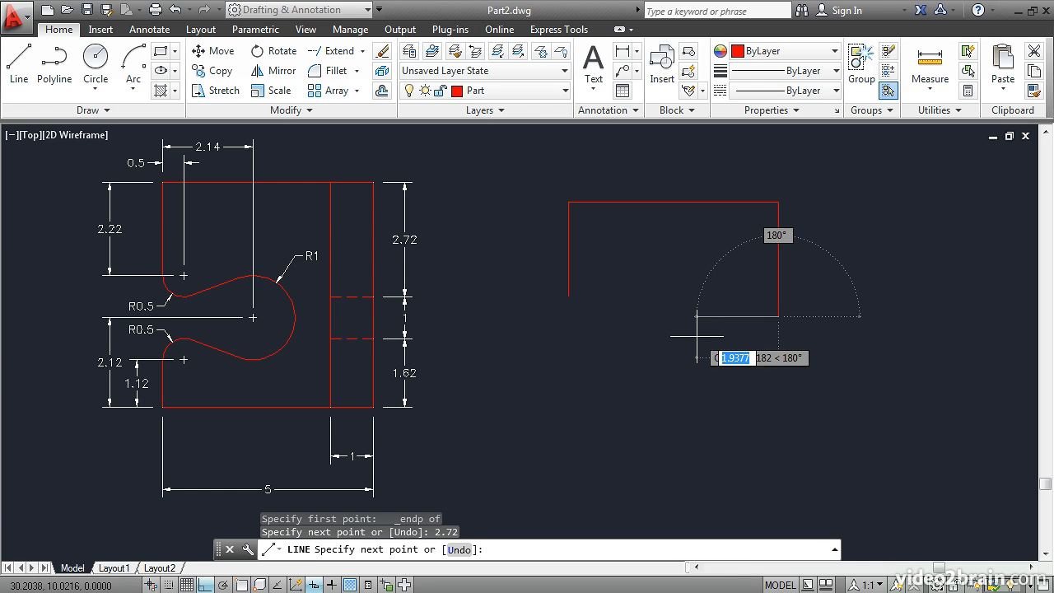
{"action": "type", "text": "1"}
{"action": "key", "text": "Return"}
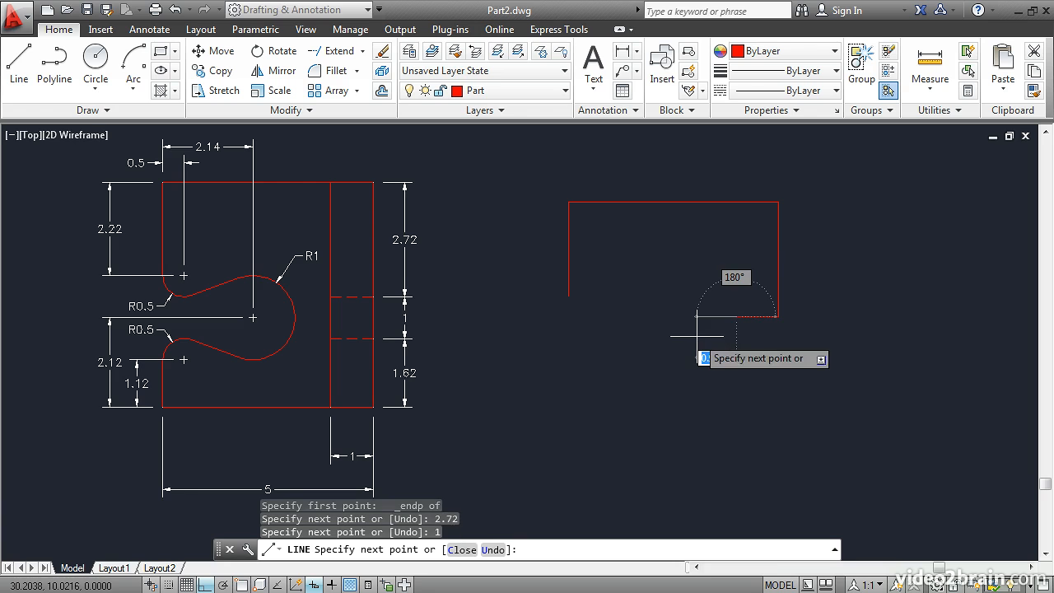
{"action": "key", "text": "Return"}
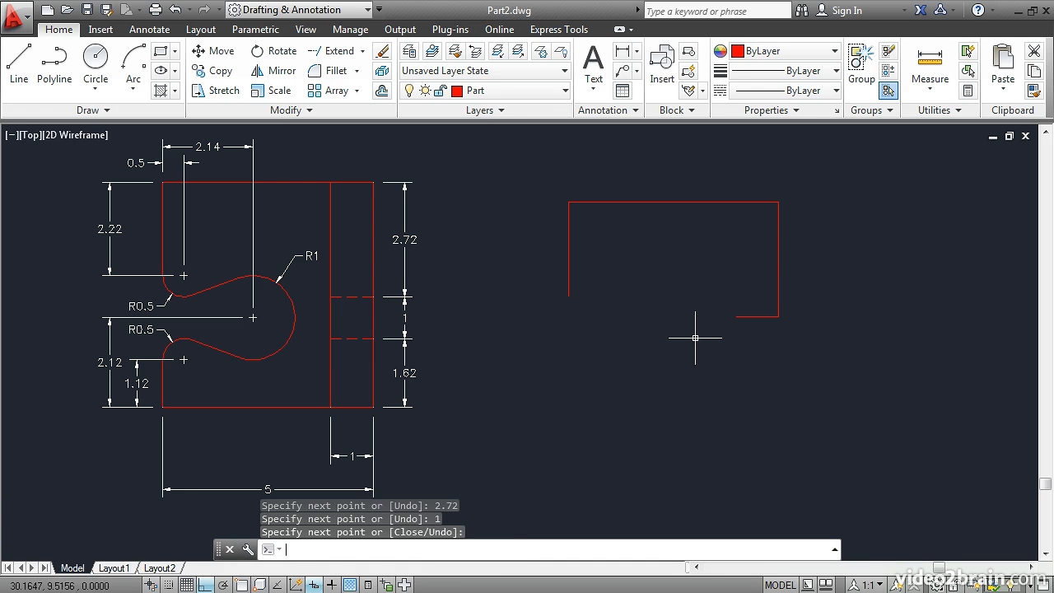
Draw lines from the lower endpoint of the 2.72 right edge, 1 unit down and 1 unit left
{"action": "key", "text": "Return"}
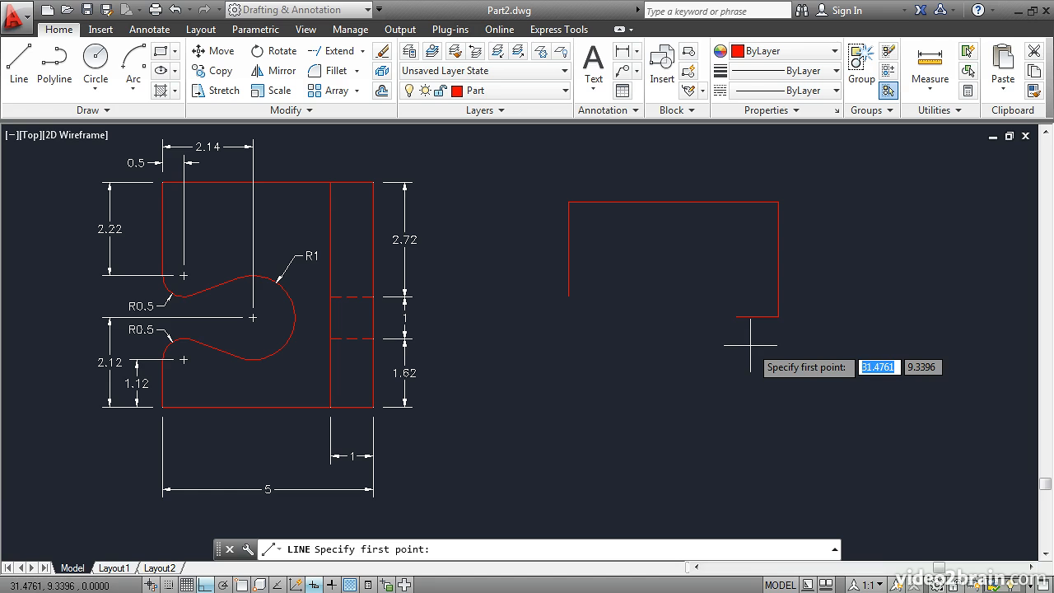
{"action": "type", "text": "end"}
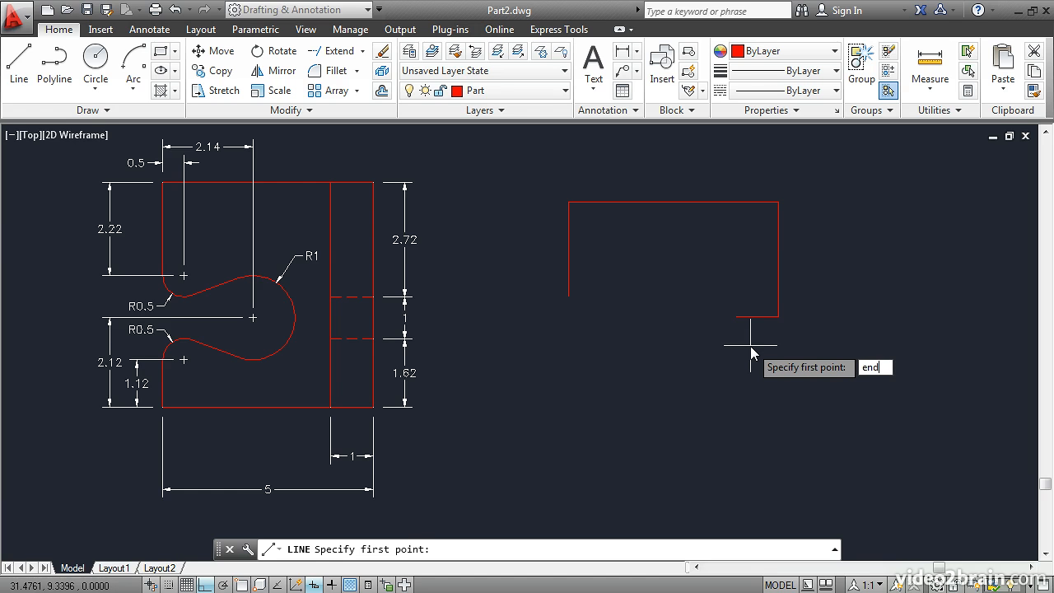
{"action": "key", "text": "Return"}
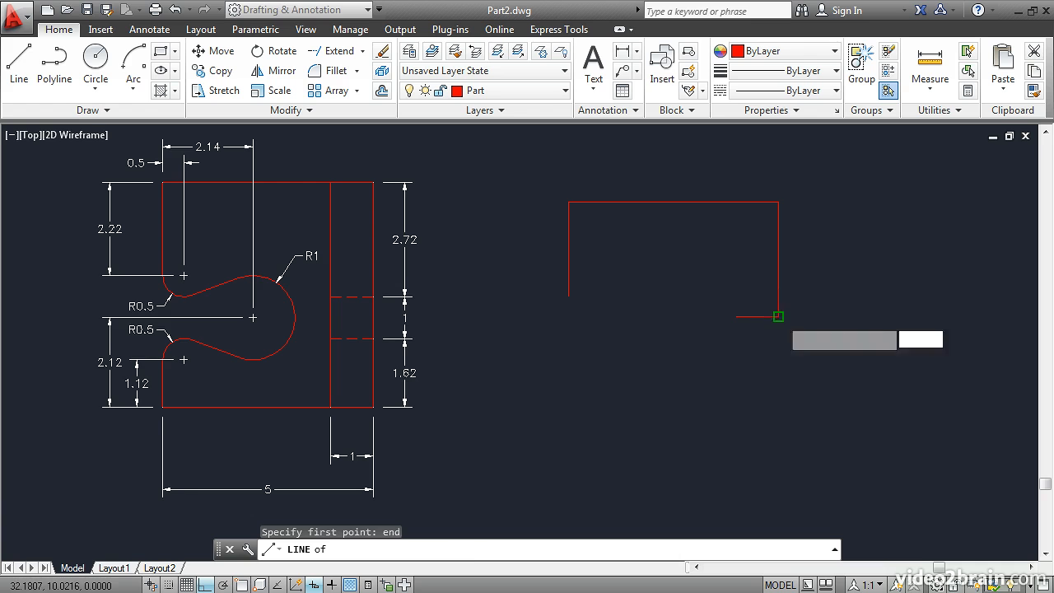
{"action": "left_click", "coordinate": [778, 317]}
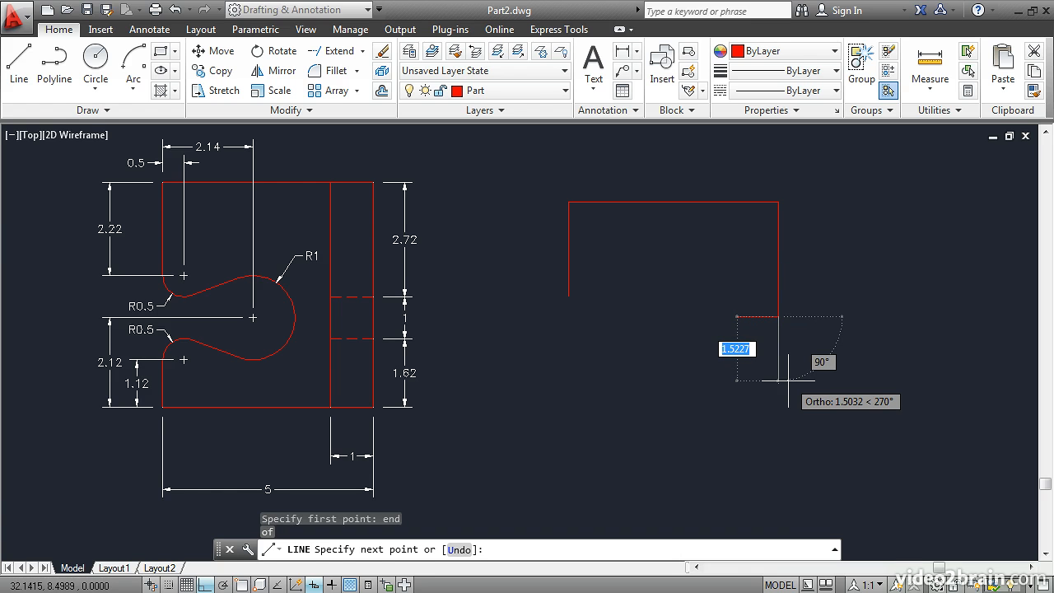
{"action": "type", "text": "1"}
{"action": "key", "text": "Return"}
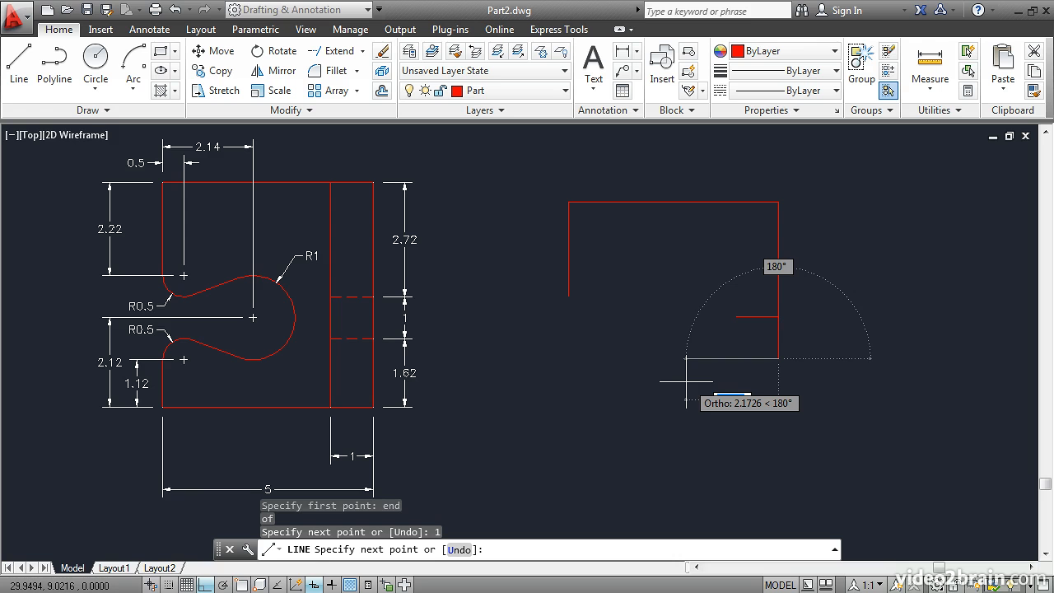
{"action": "type", "text": "1"}
{"action": "key", "text": "Return"}
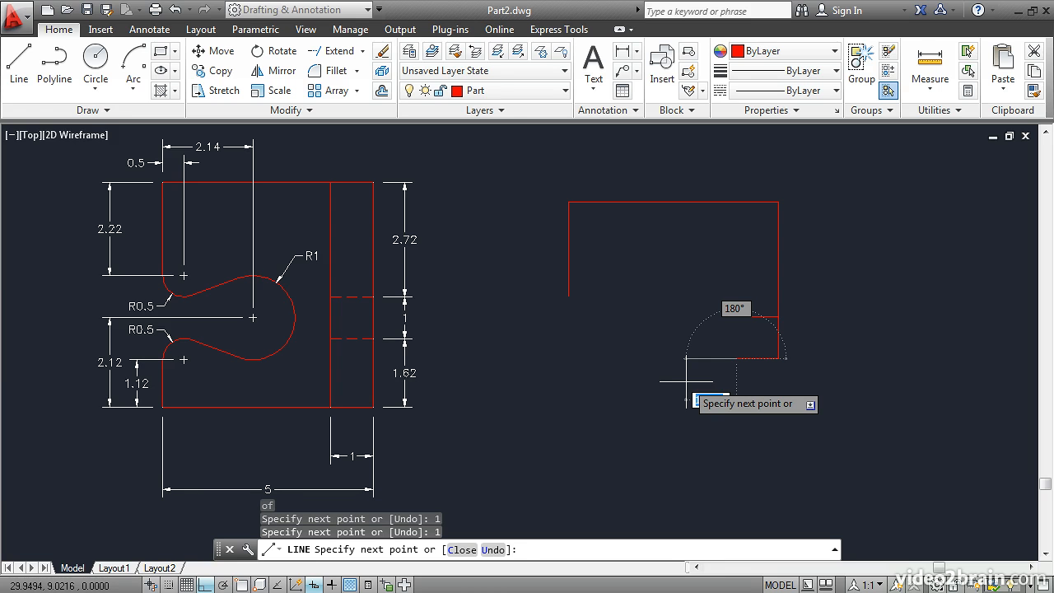
{"action": "key", "text": "Return"}
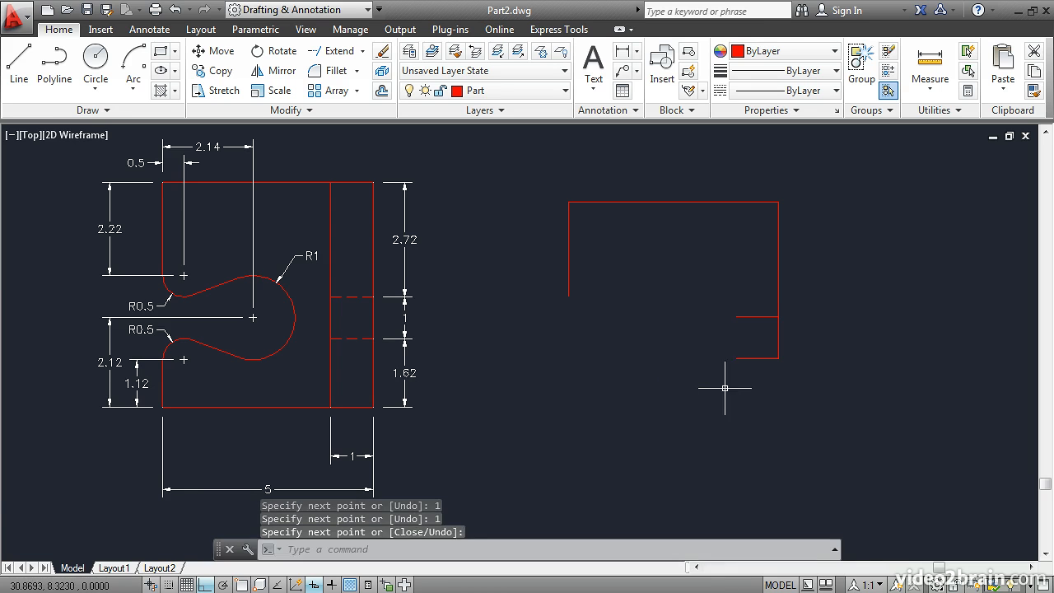
Enable Endpoint and Perpendicular as running object snap modes while a new Line command is active
{"action": "key", "text": "Return"}
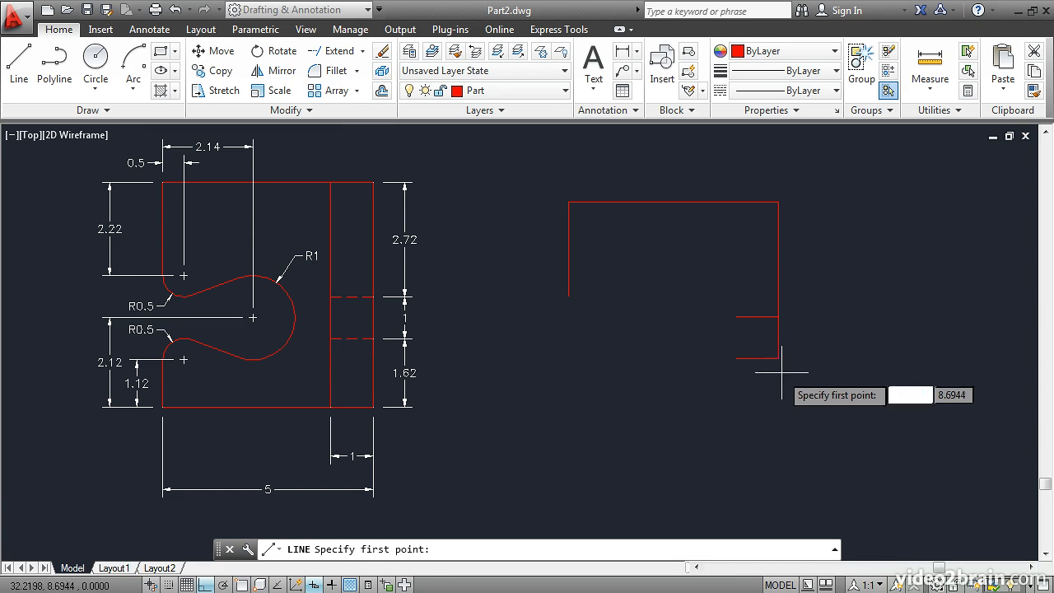
{"action": "left_click", "coordinate": [239, 584]}
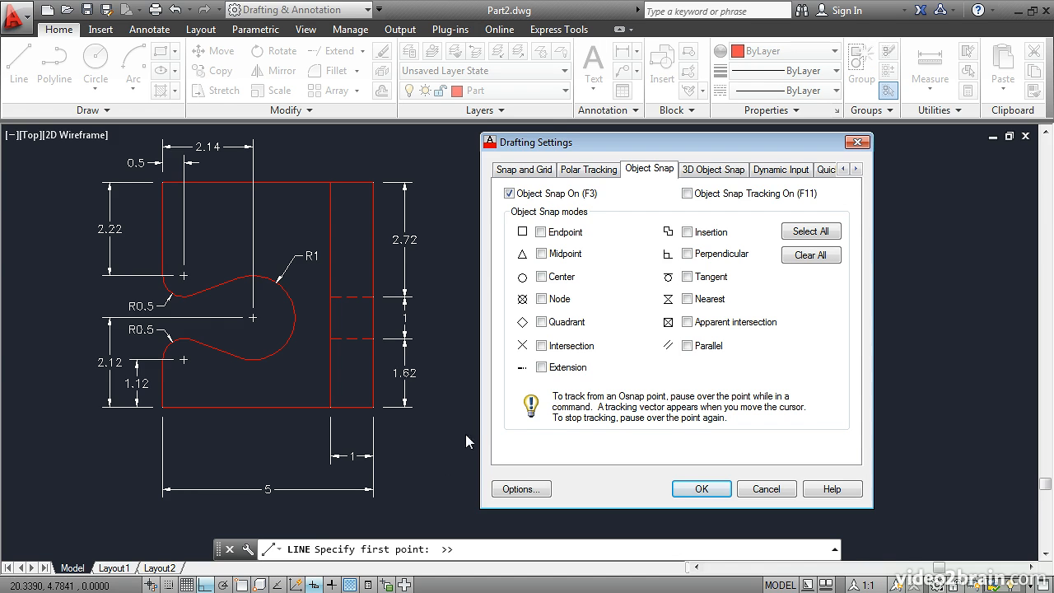
{"action": "left_click", "coordinate": [541, 232]}
{"action": "left_click", "coordinate": [688, 254]}
{"action": "left_click", "coordinate": [692, 488]}
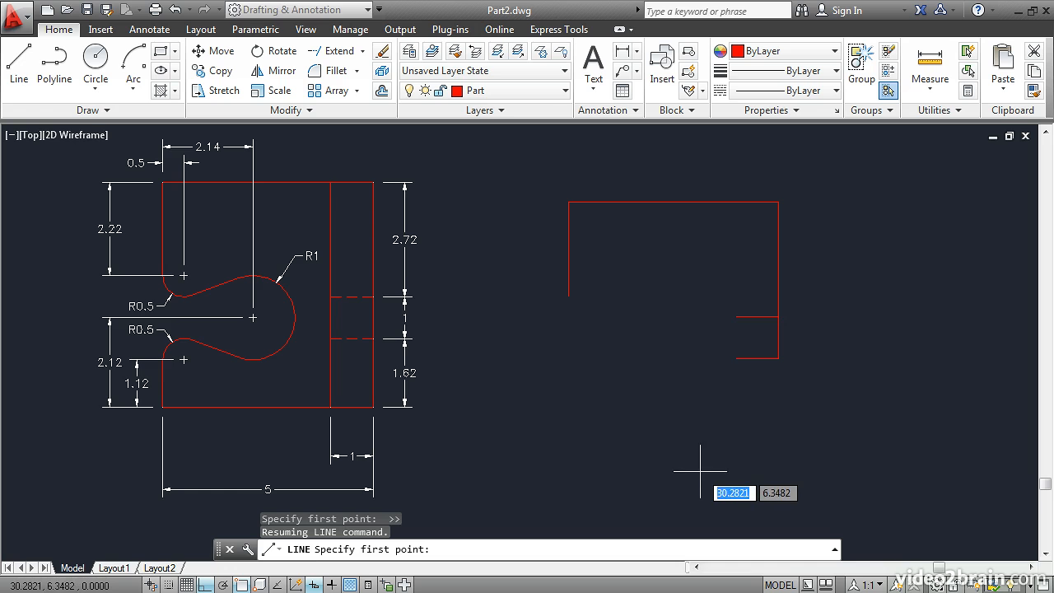
Draw the remaining outline from the right end of the lower short line: 1.62 units down, 5 left and 1.12 up
{"action": "left_click", "coordinate": [778, 358]}
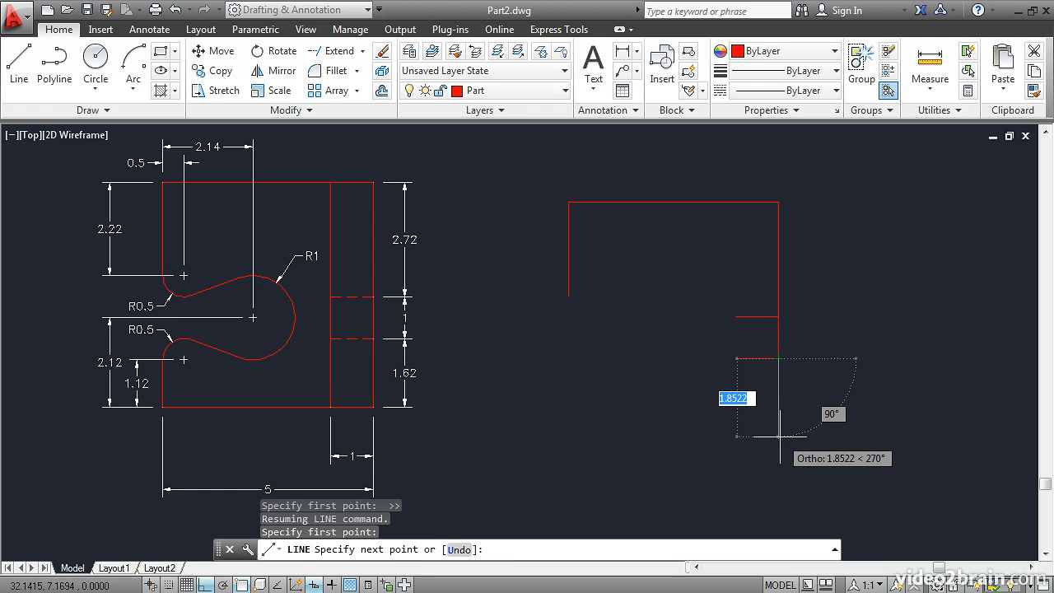
{"action": "type", "text": "1.62"}
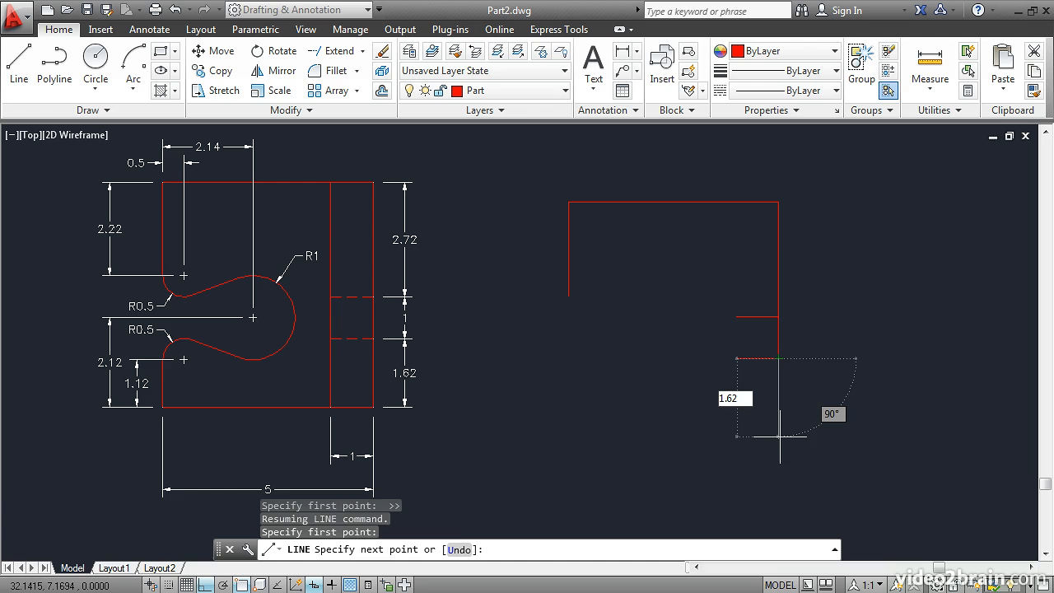
{"action": "key", "text": "Return"}
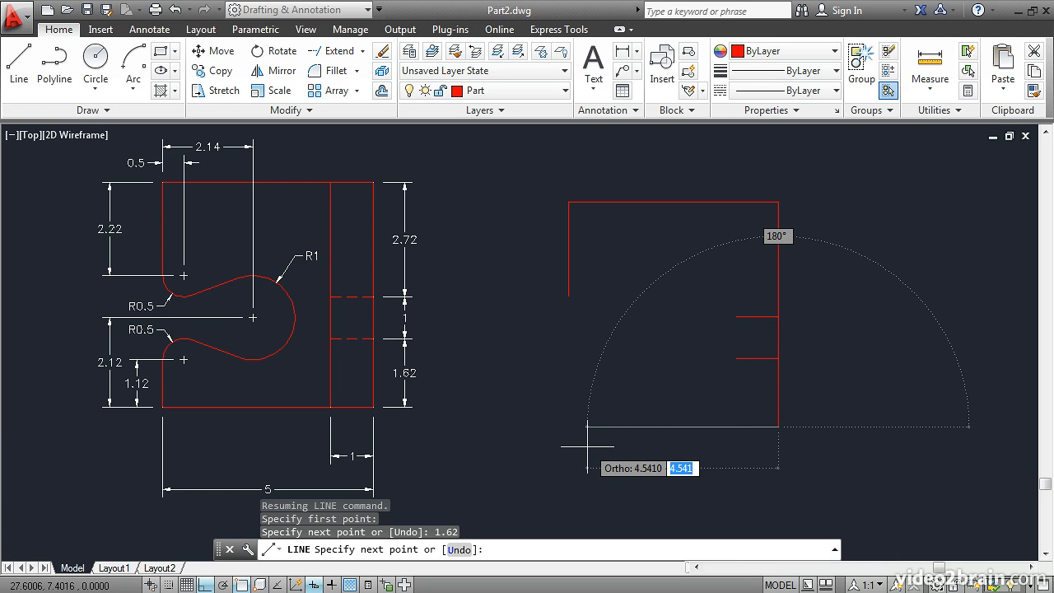
{"action": "type", "text": "5"}
{"action": "key", "text": "Return"}
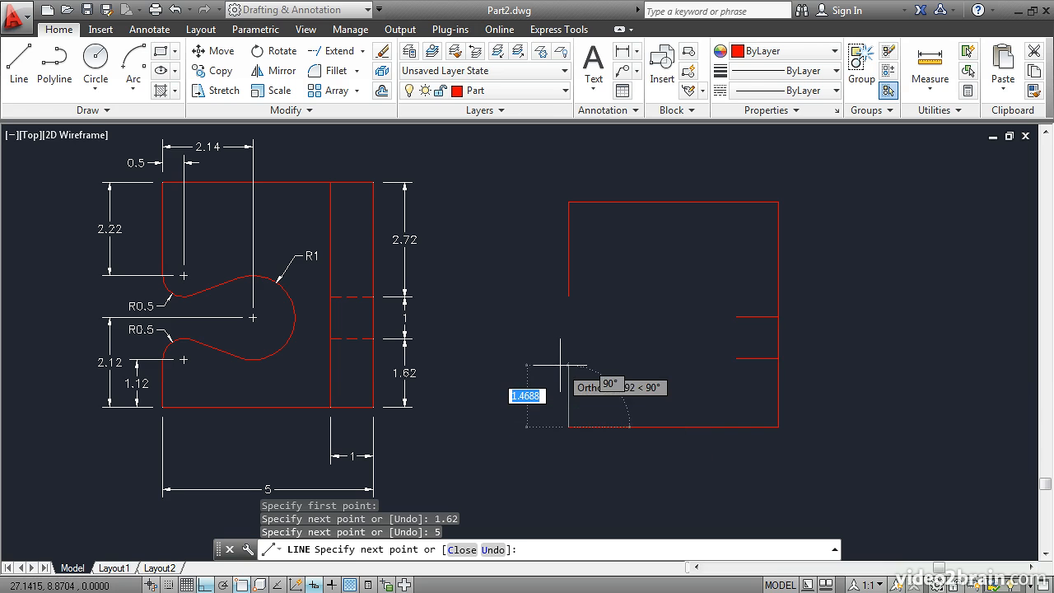
{"action": "type", "text": "1.12"}
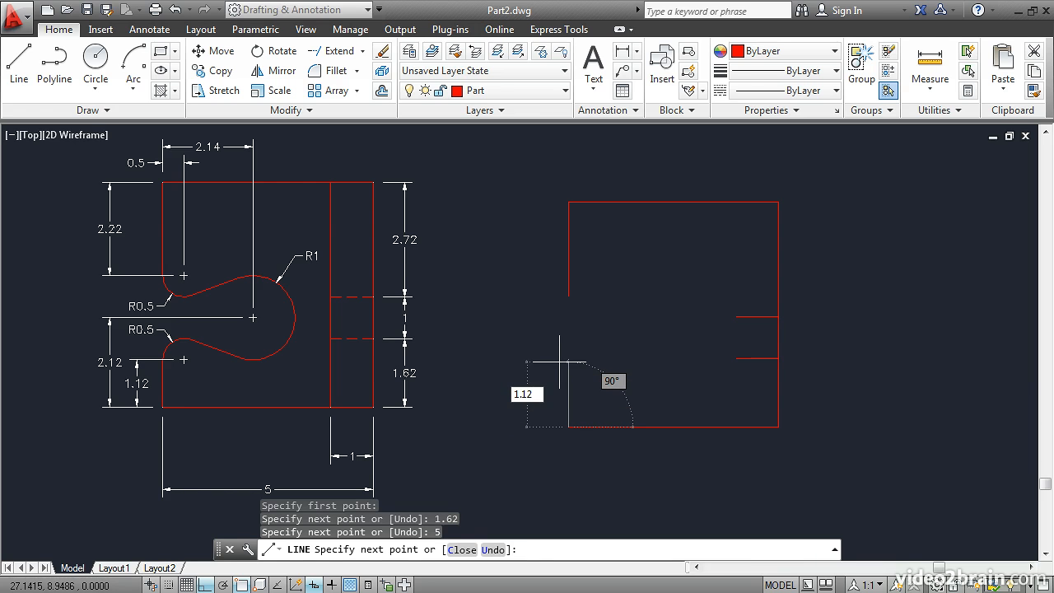
{"action": "key", "text": "Return"}
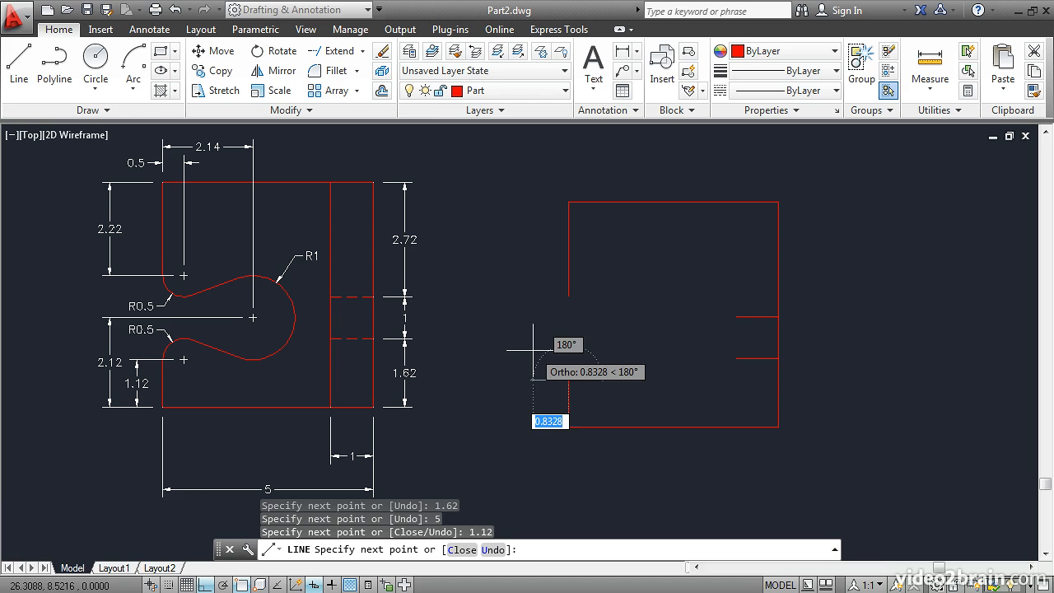
{"action": "key", "text": "Return"}
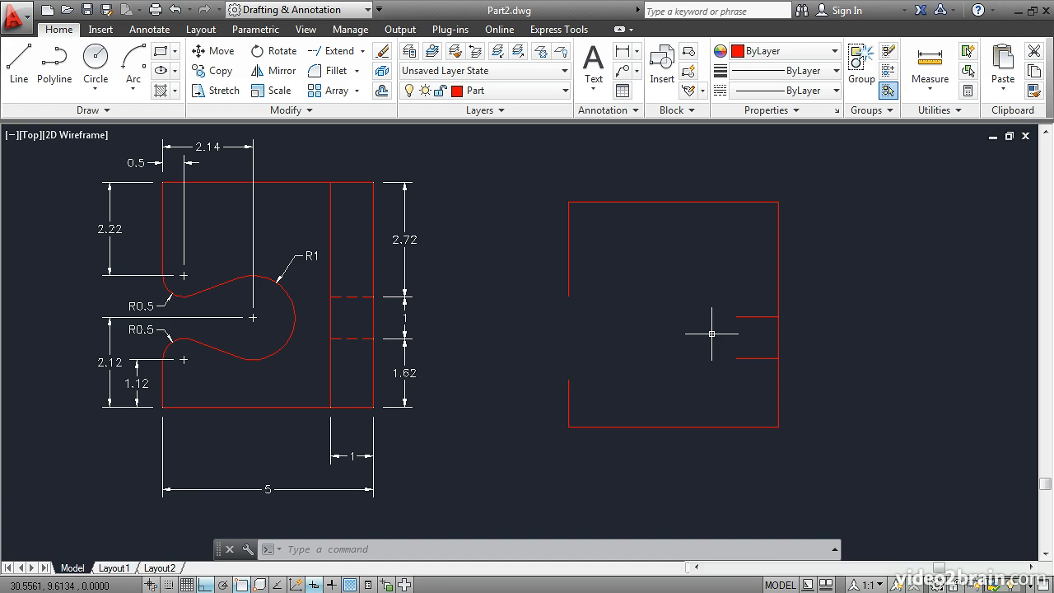
Draw a line from the left end of the upper short horizontal line, perpendicular up to the part's top edge
{"action": "type", "text": "l"}
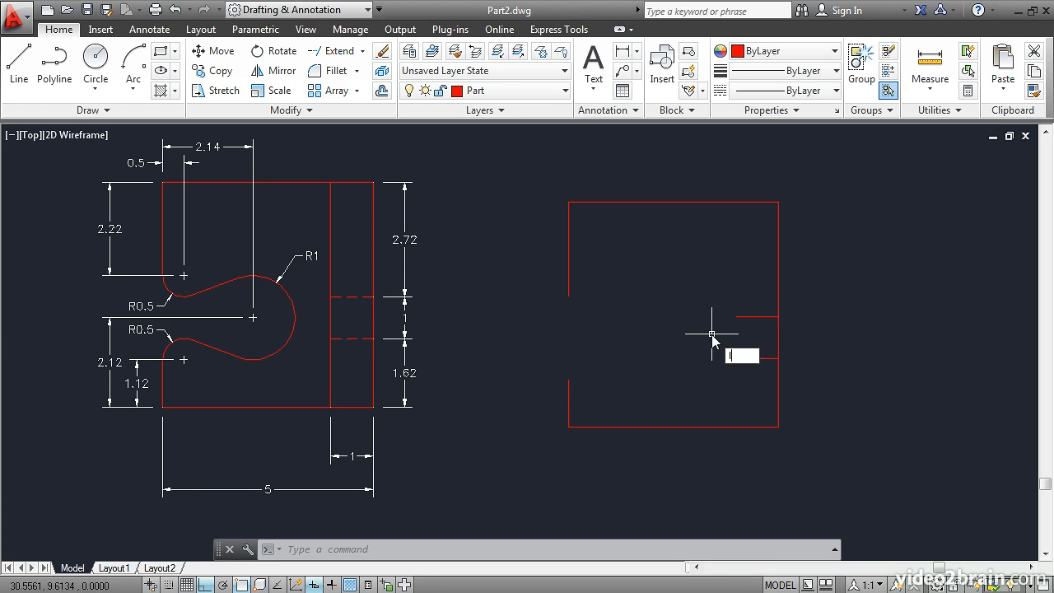
{"action": "key", "text": "Return"}
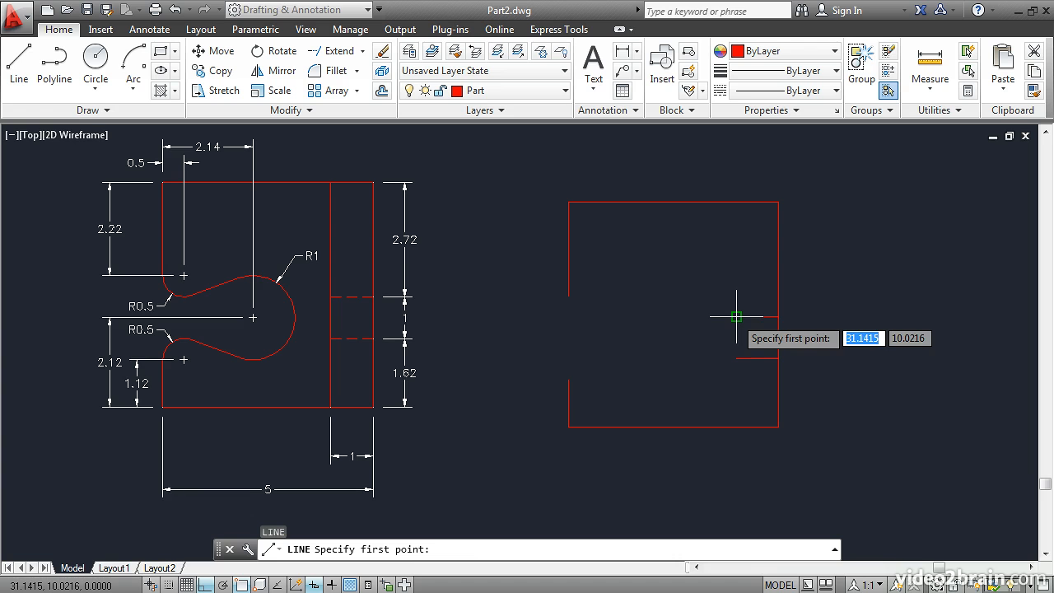
{"action": "left_click", "coordinate": [736, 316]}
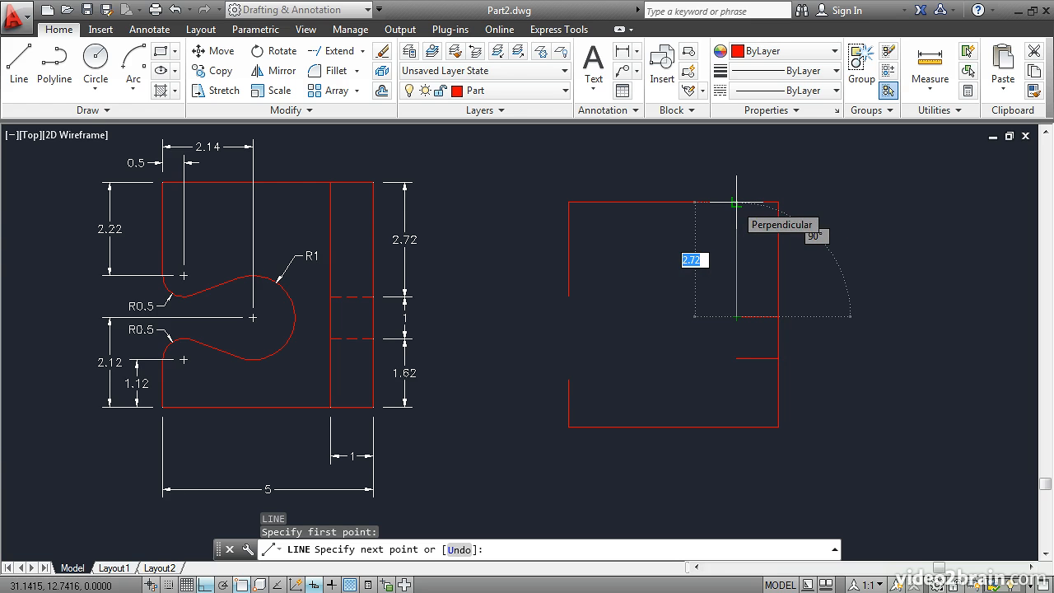
{"action": "left_click", "coordinate": [674, 206]}
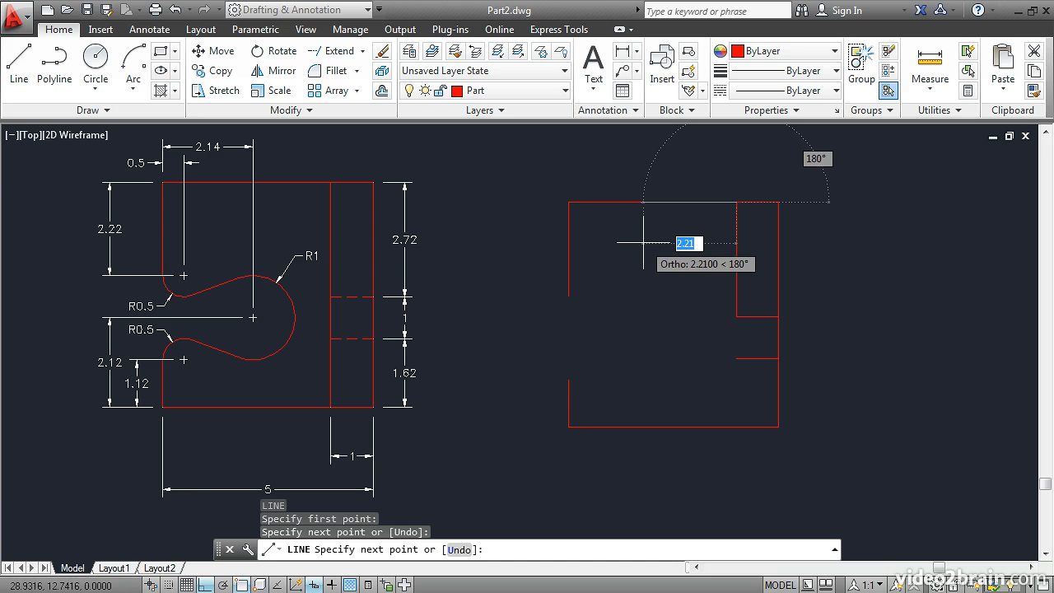
{"action": "key", "text": "Return"}
{"action": "key", "text": "Return"}
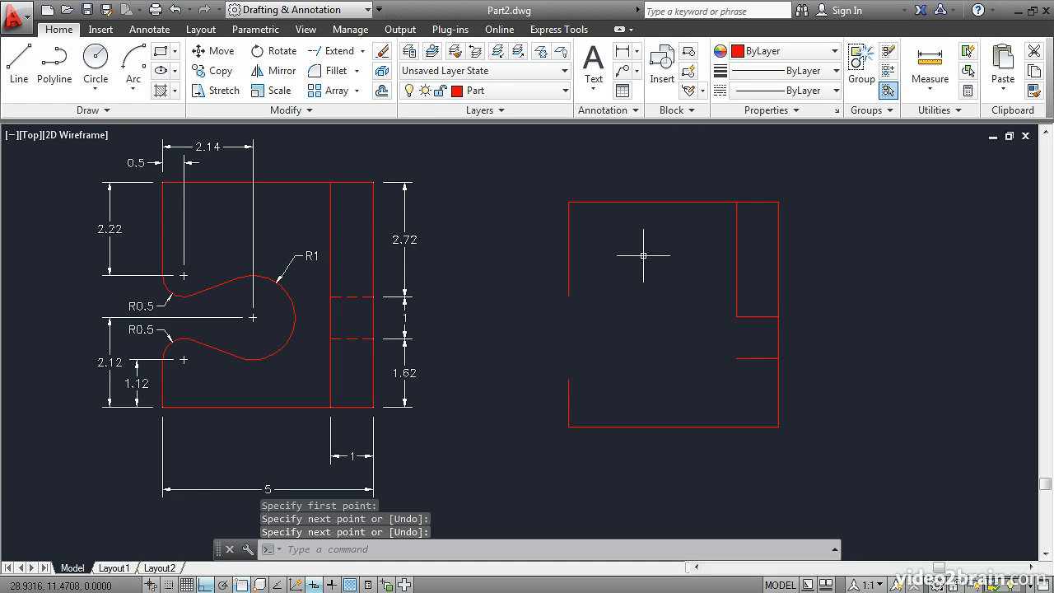
Draw a line from the left end of the upper short horizontal line, perpendicular down to the part's bottom edge
{"action": "key", "text": "Return"}
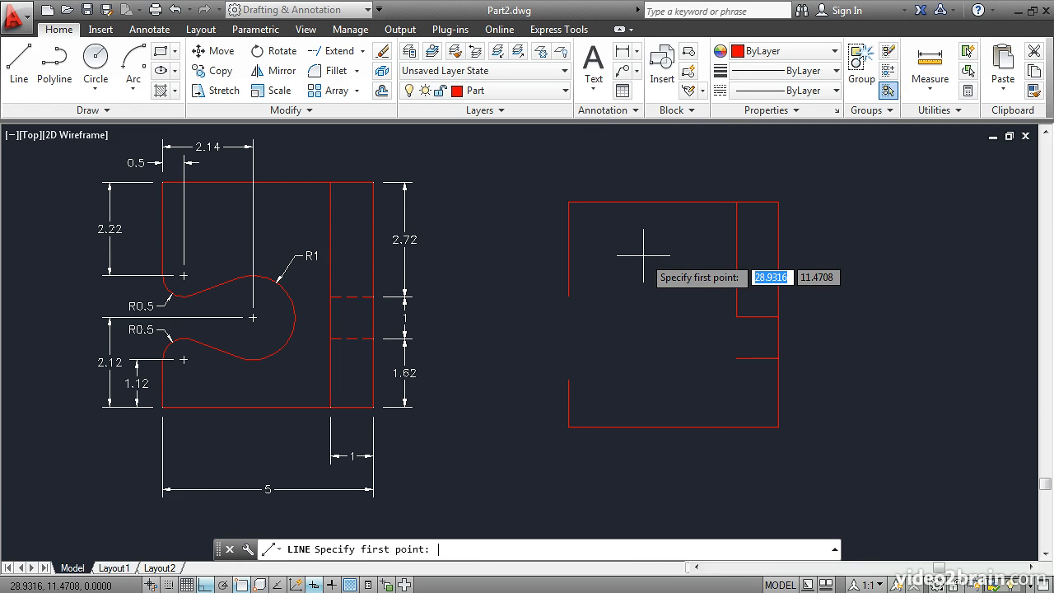
{"action": "left_click", "coordinate": [736, 316]}
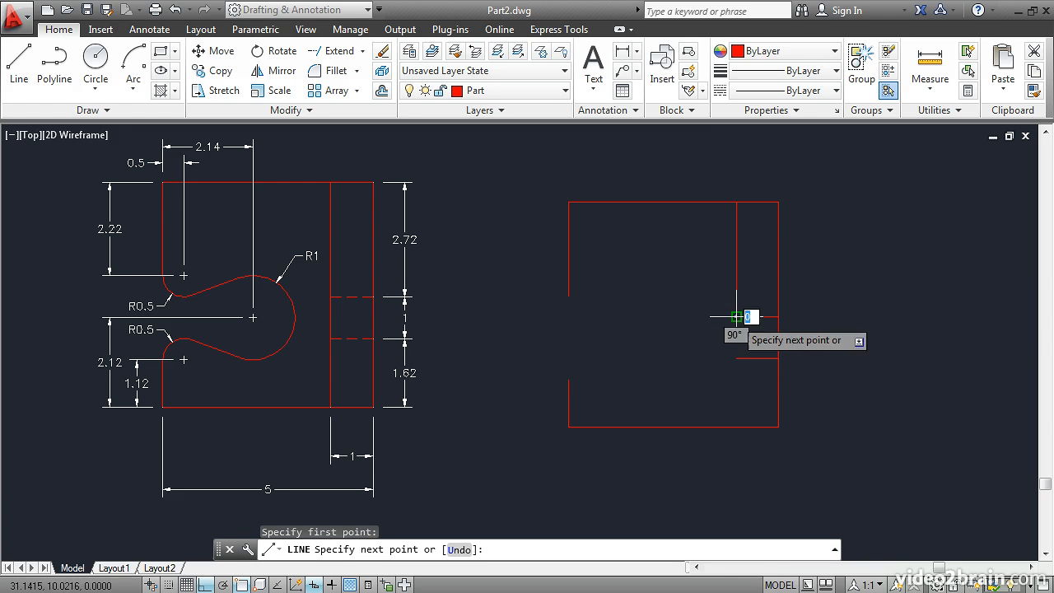
{"action": "left_click", "coordinate": [722, 425]}
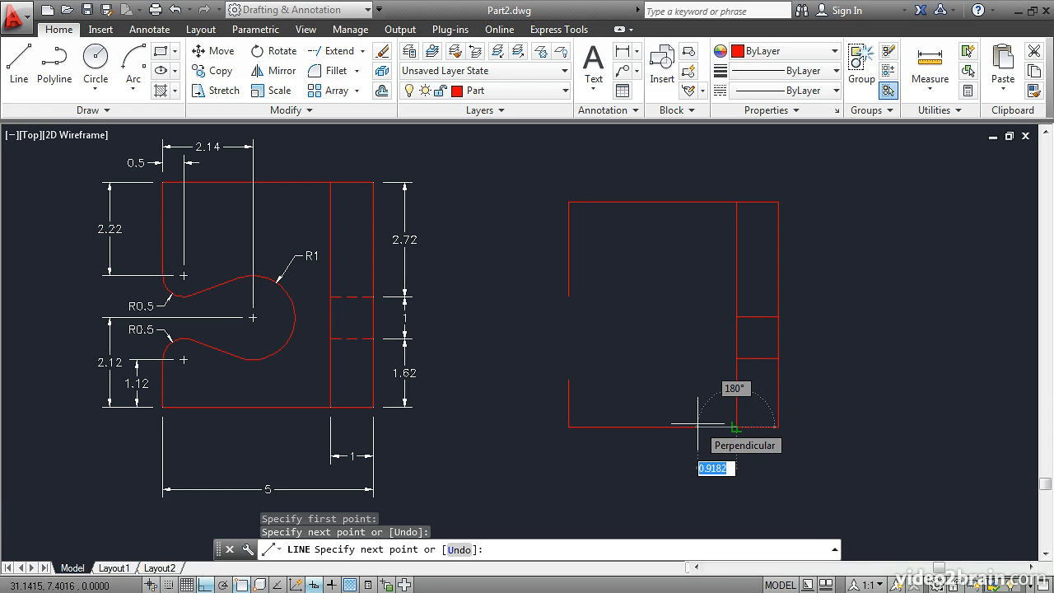
{"action": "key", "text": "Return"}
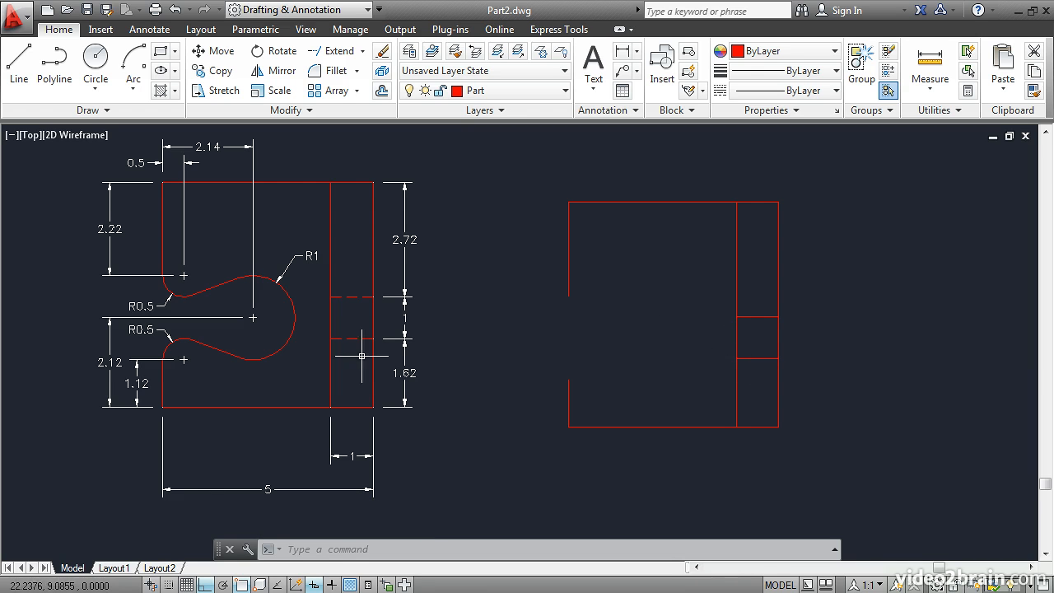
Change the linetype of the two short horizontal lines to HIDDEN in their properties, then deselect them and close the properties
{"action": "left_click", "coordinate": [757, 358]}
{"action": "left_click", "coordinate": [756, 316]}
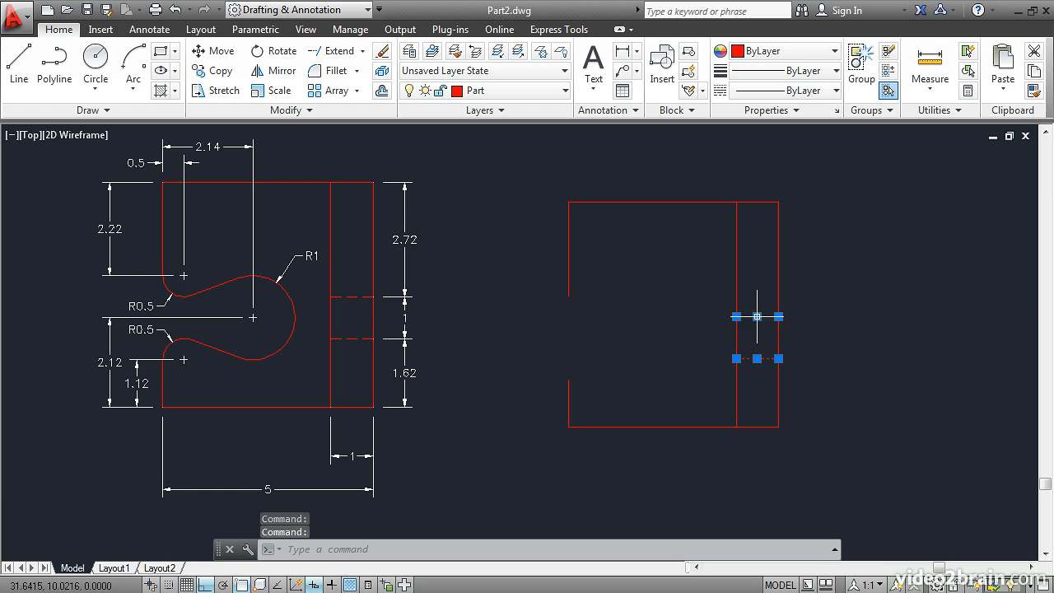
{"action": "right_click", "coordinate": [754, 219]}
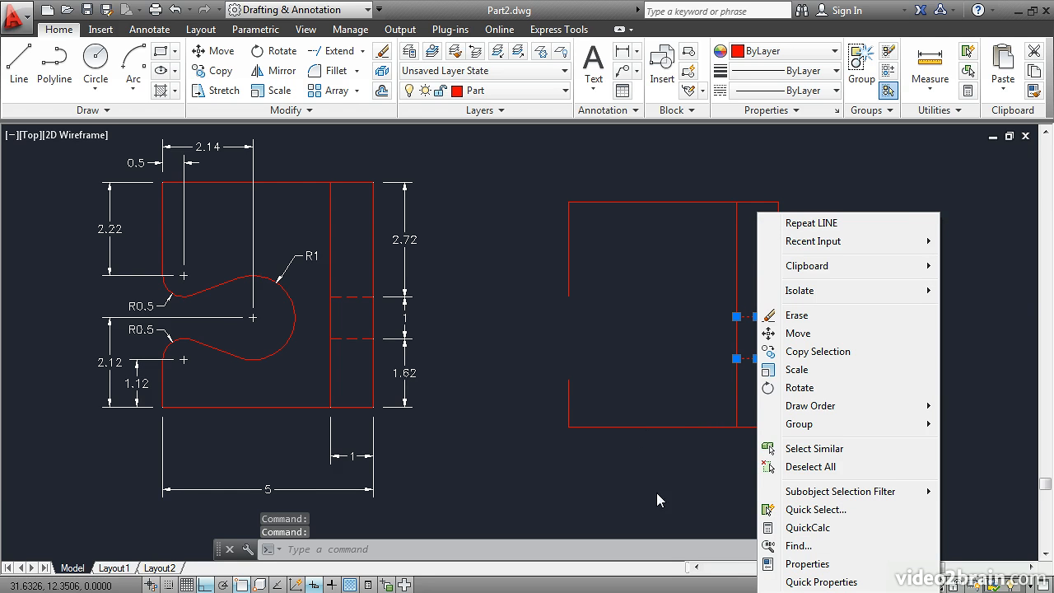
{"action": "left_click", "coordinate": [792, 564]}
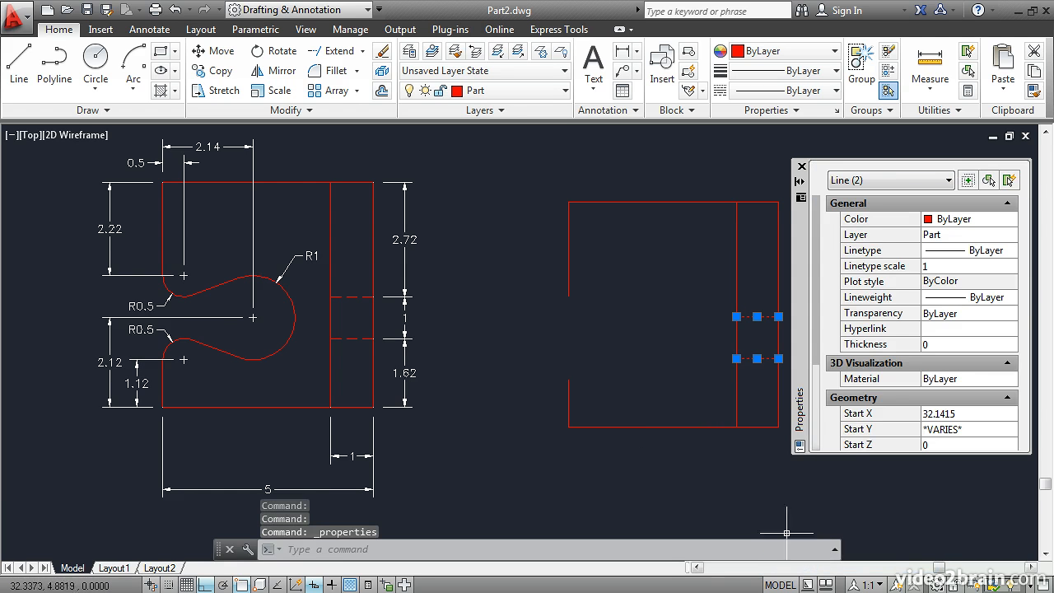
{"action": "left_click", "coordinate": [949, 255]}
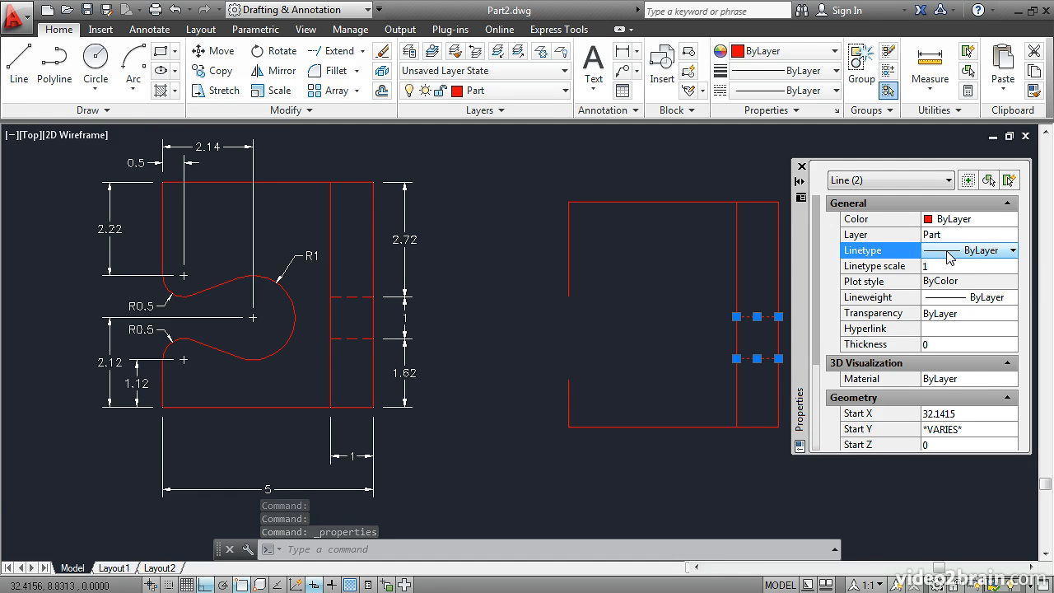
{"action": "left_click", "coordinate": [1013, 251]}
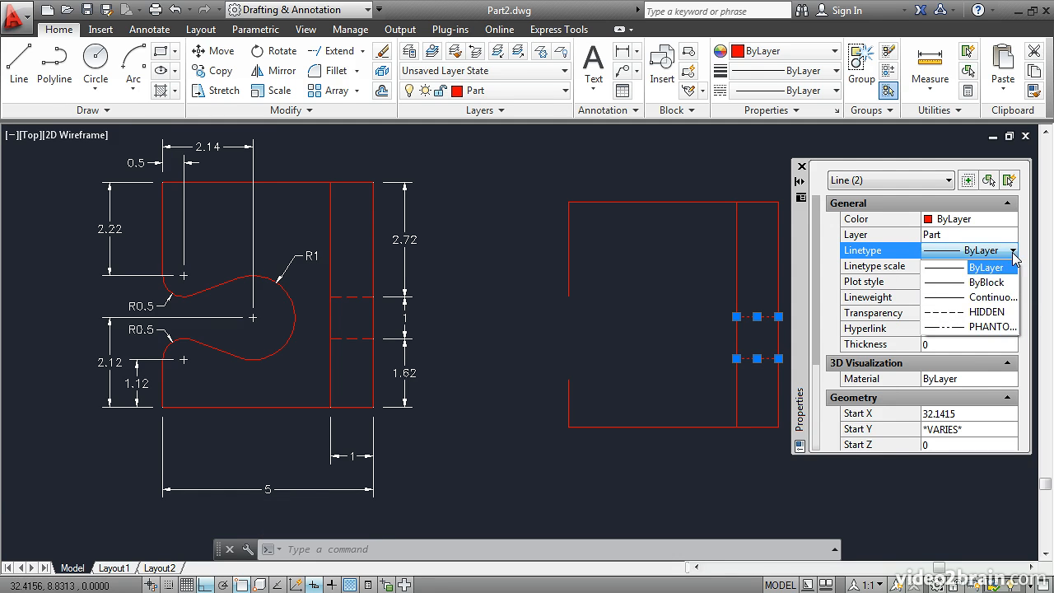
{"action": "left_click", "coordinate": [988, 313]}
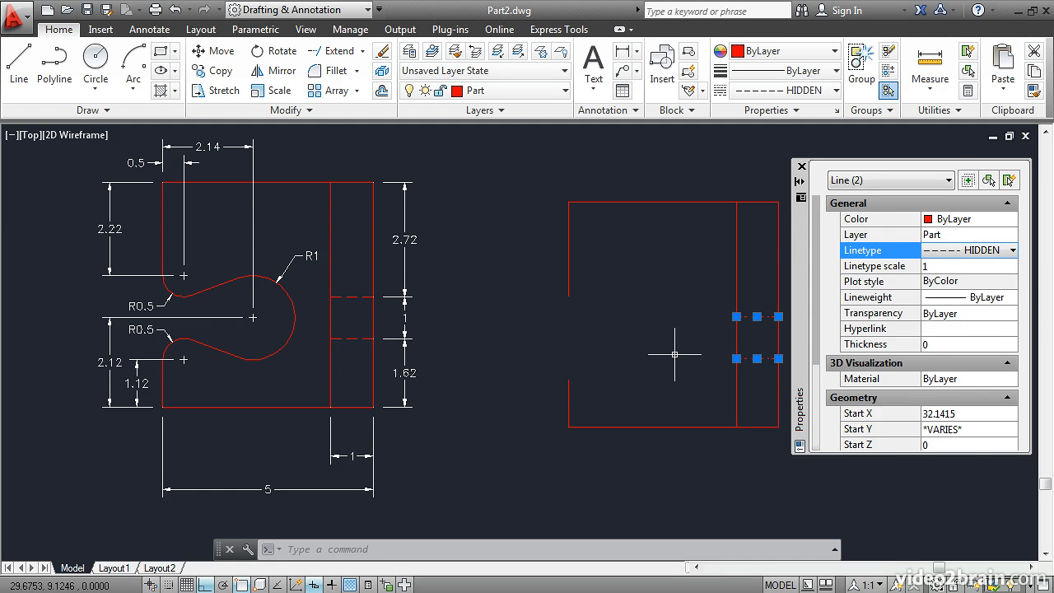
{"action": "key", "text": "Escape"}
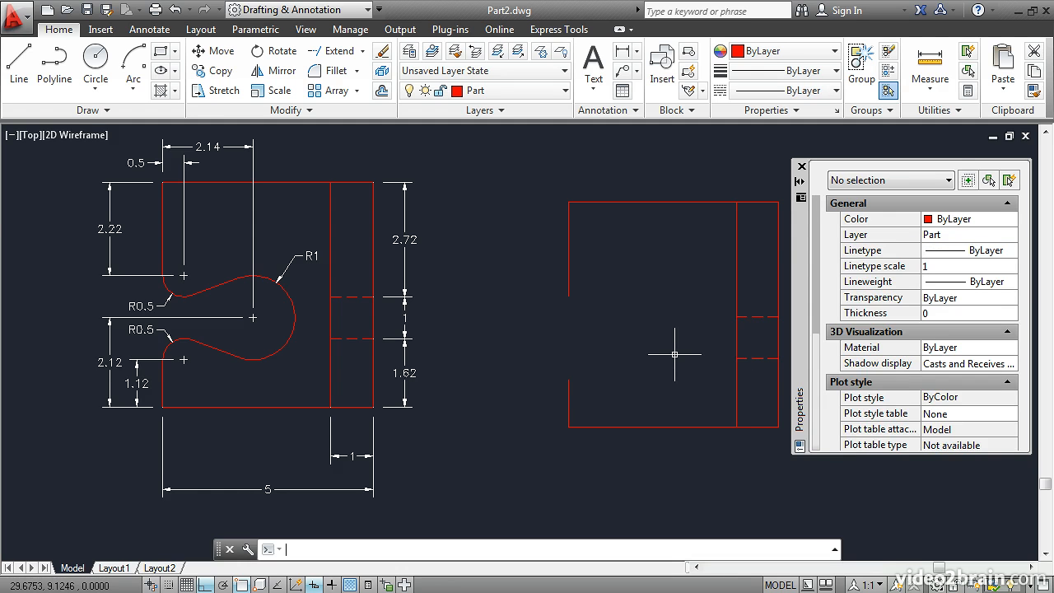
{"action": "left_click", "coordinate": [801, 168]}
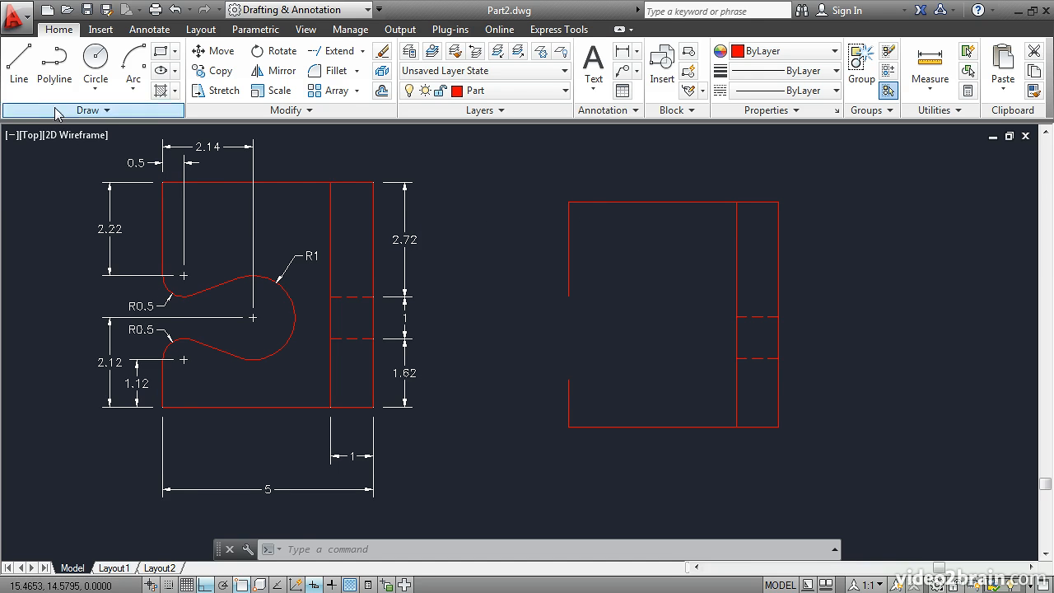
Draw a vertical line about 4.95 units downward, starting at offset @2.14,0 from the copy's upper-left corner using the From snap
{"action": "left_click", "coordinate": [24, 65]}
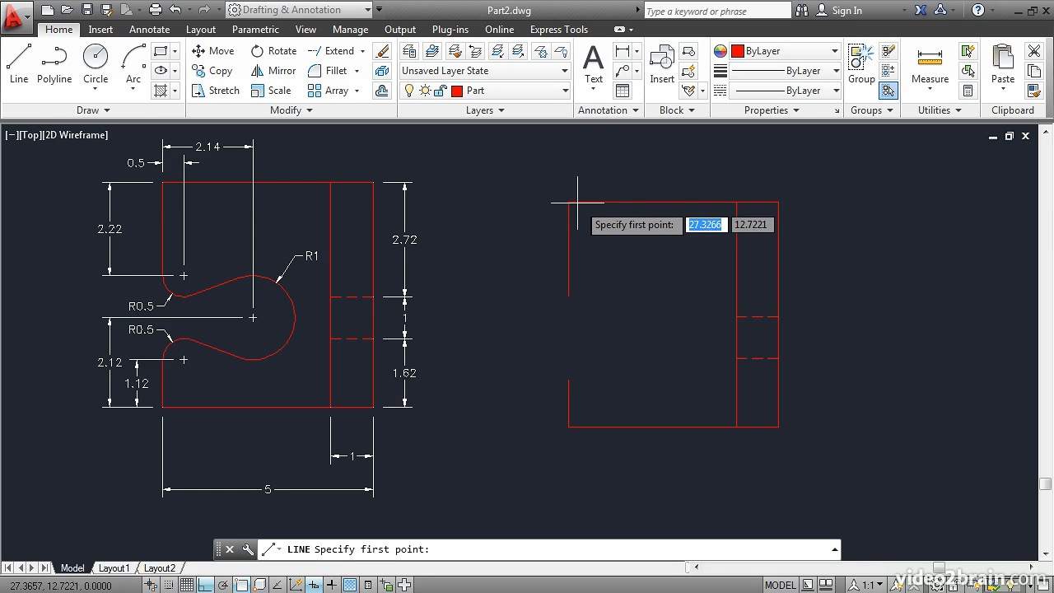
{"action": "right_click", "coordinate": [643, 242], "text": "shift"}
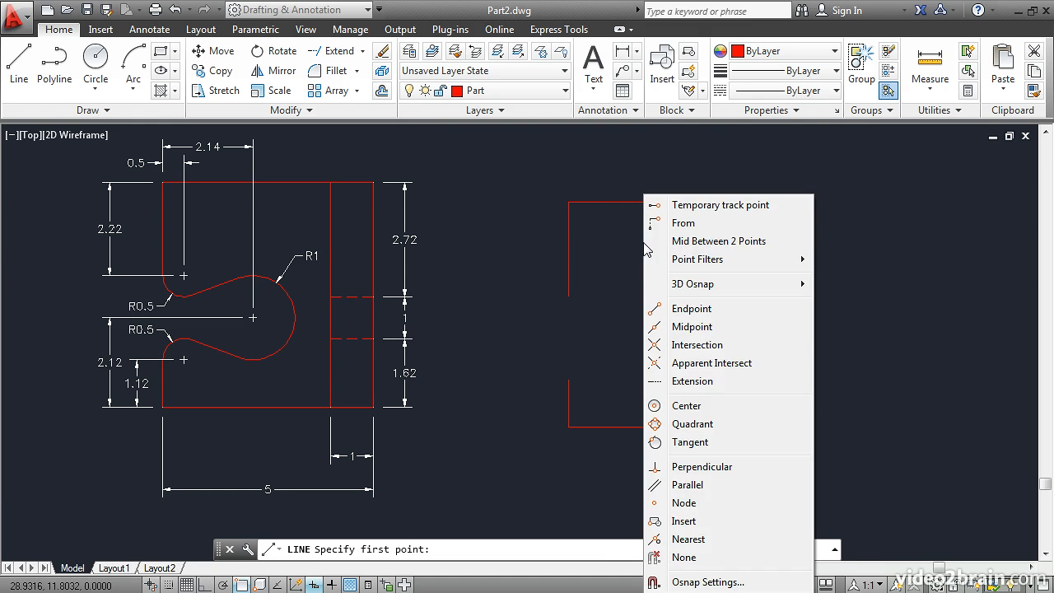
{"action": "left_click", "coordinate": [689, 223]}
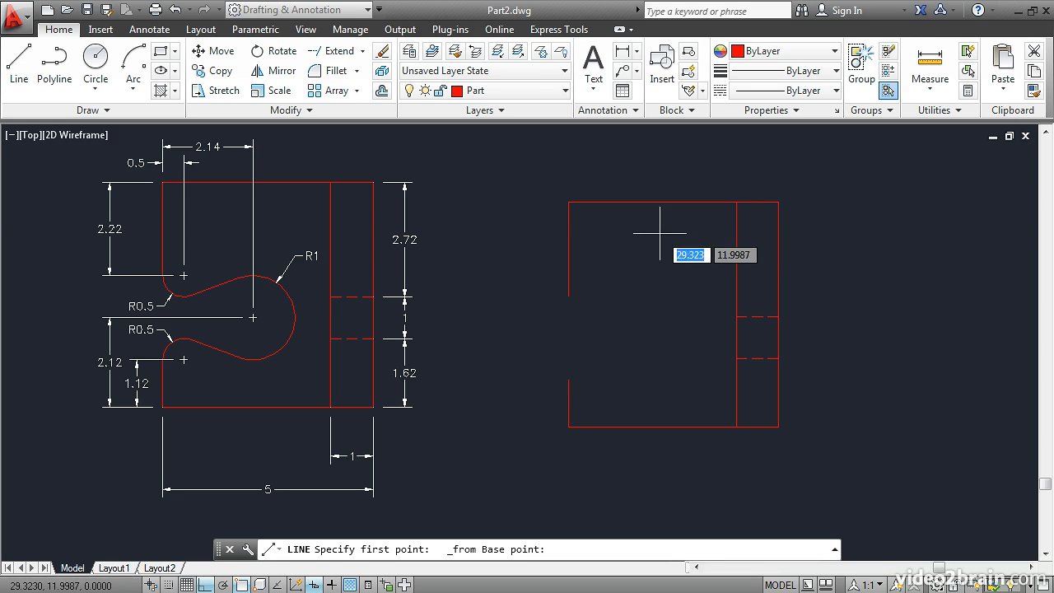
{"action": "left_click", "coordinate": [568, 202]}
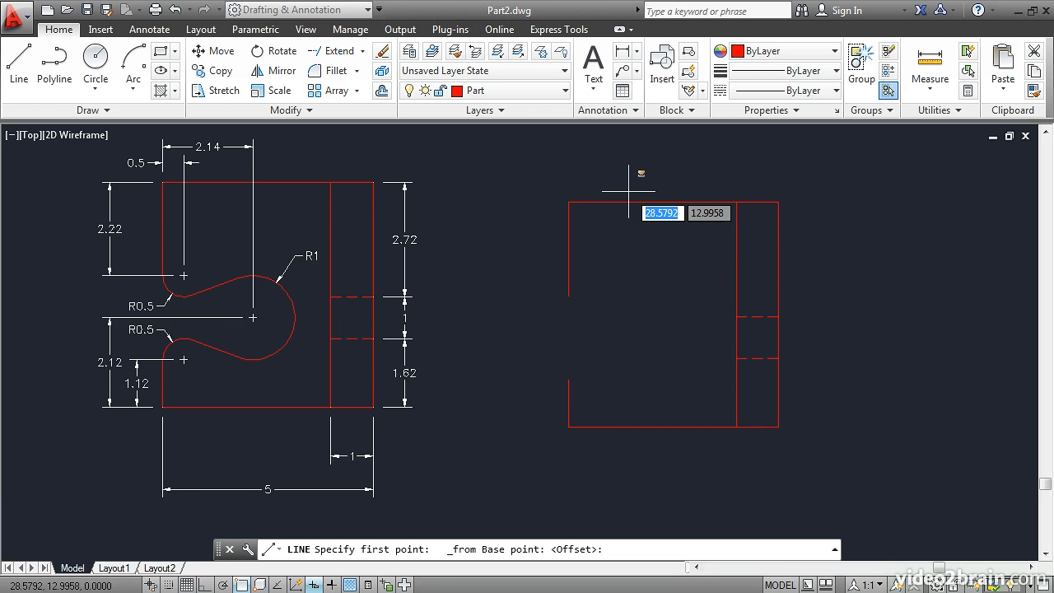
{"action": "key", "text": "F8"}
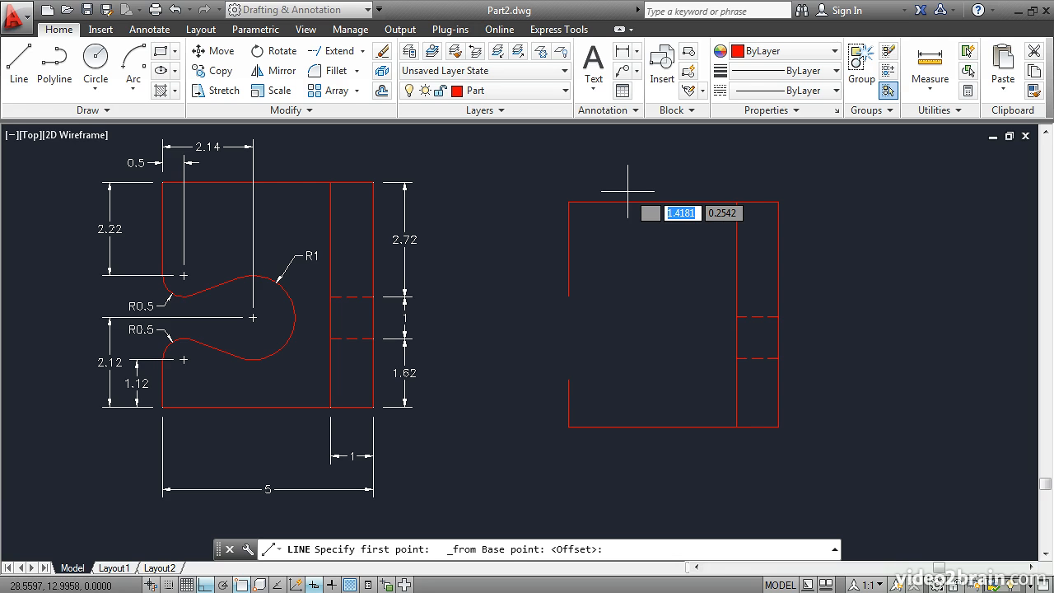
{"action": "type", "text": "2.14"}
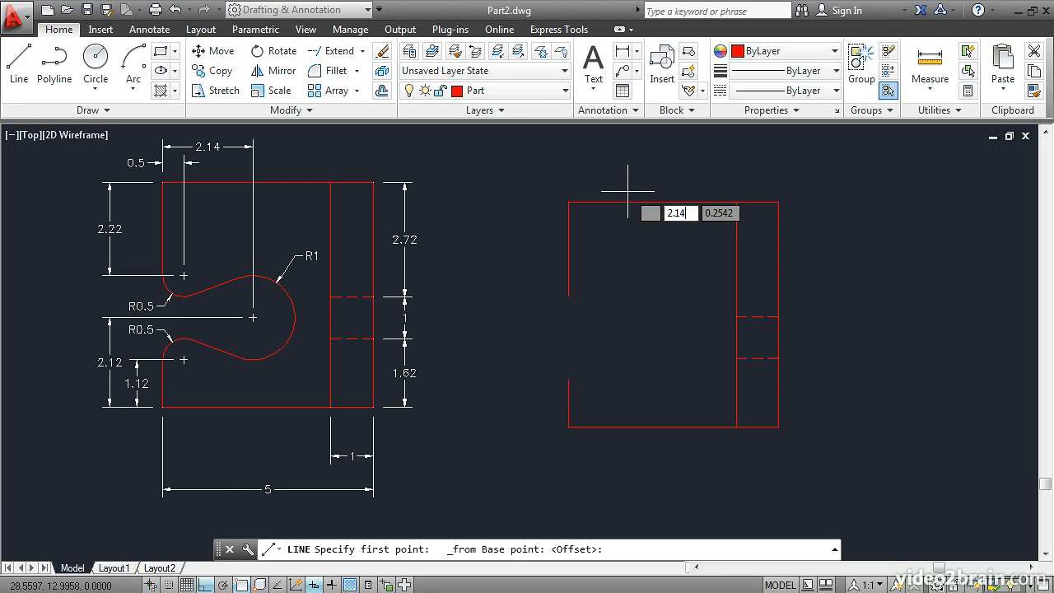
{"action": "key", "text": "Tab"}
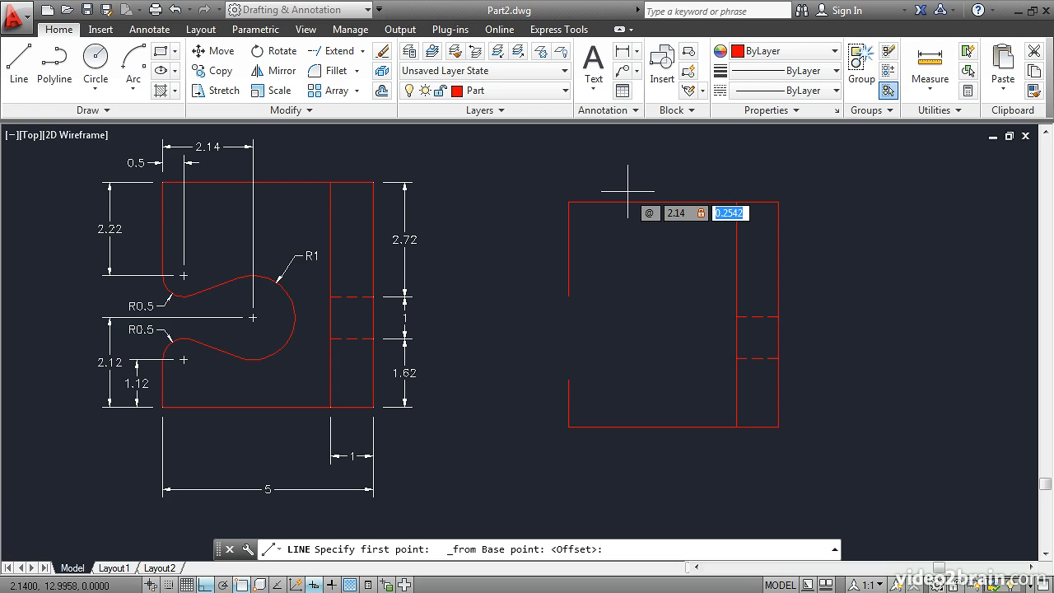
{"action": "type", "text": "0"}
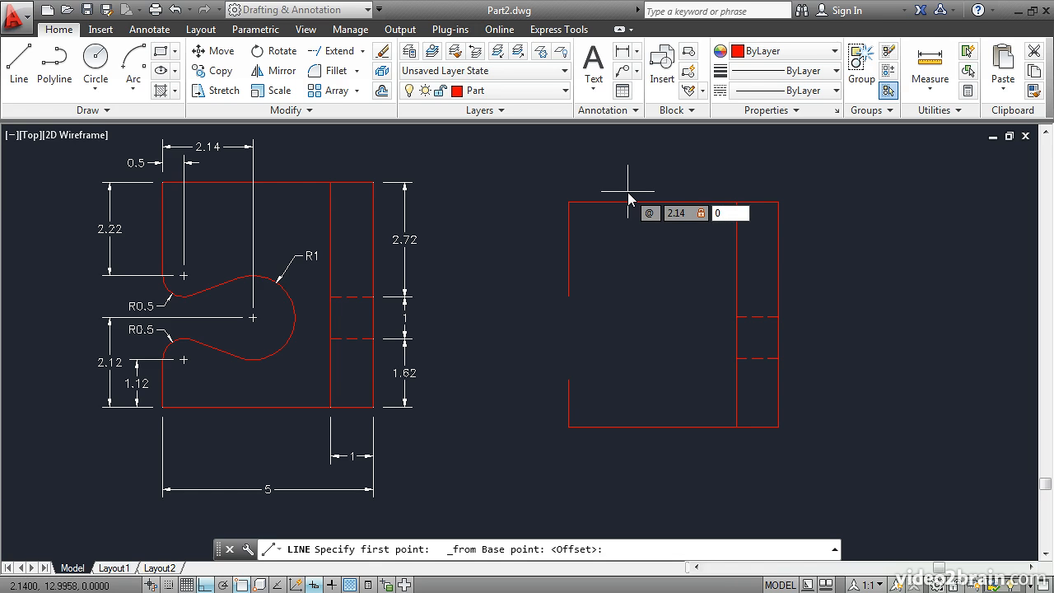
{"action": "key", "text": "Return"}
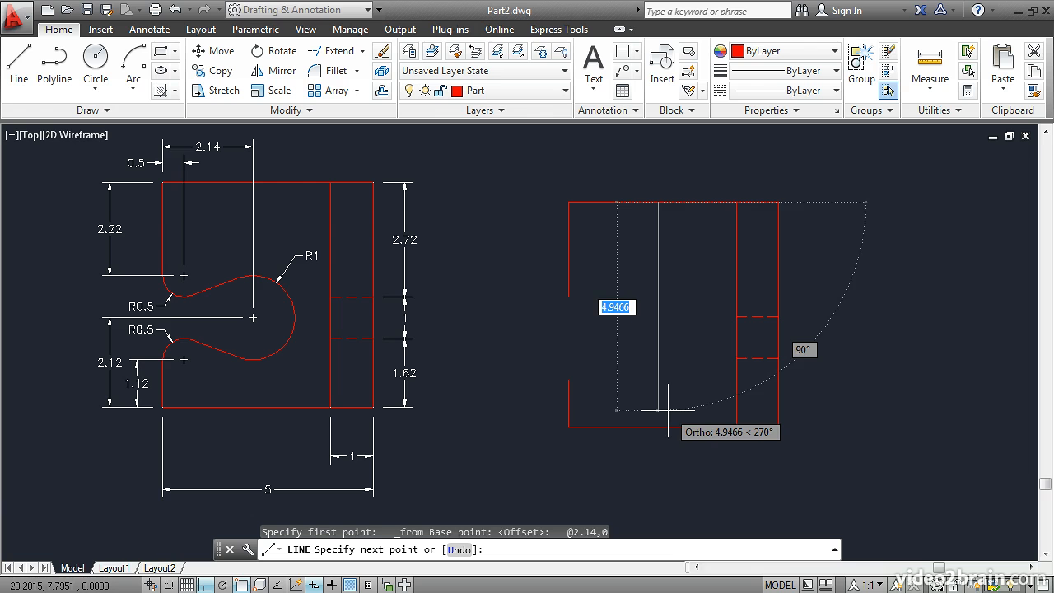
{"action": "left_click", "coordinate": [667, 409]}
{"action": "key", "text": "Return"}
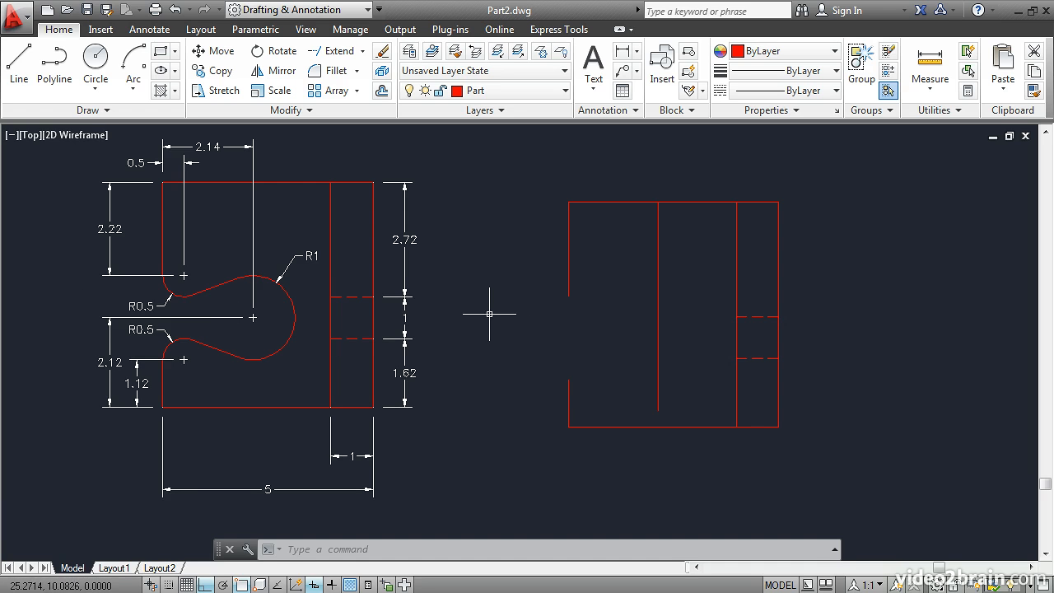
Draw a horizontal line rightward past the vertical line, starting at offset @0,2.12 from the copy's lower-left corner using the From snap
{"action": "type", "text": "l"}
{"action": "key", "text": "Return"}
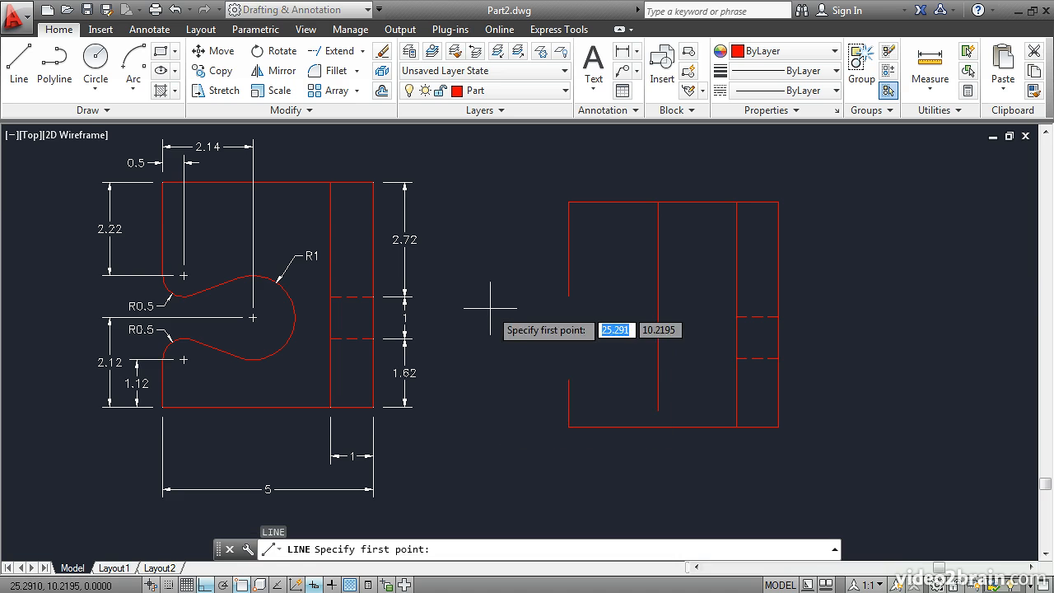
{"action": "right_click", "coordinate": [507, 280], "text": "shift"}
{"action": "left_click", "coordinate": [523, 223]}
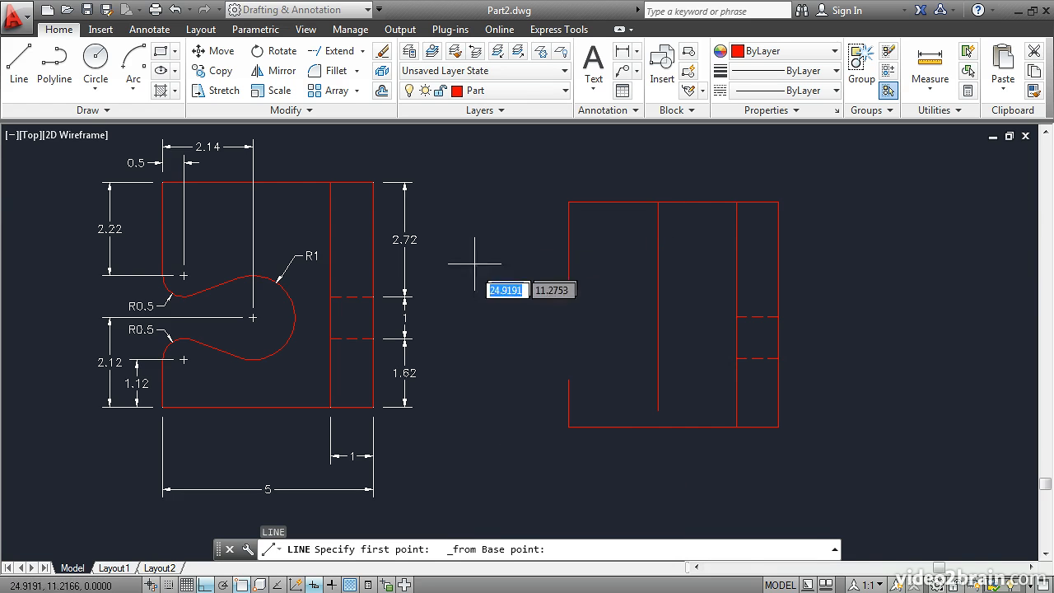
{"action": "left_click", "coordinate": [568, 427]}
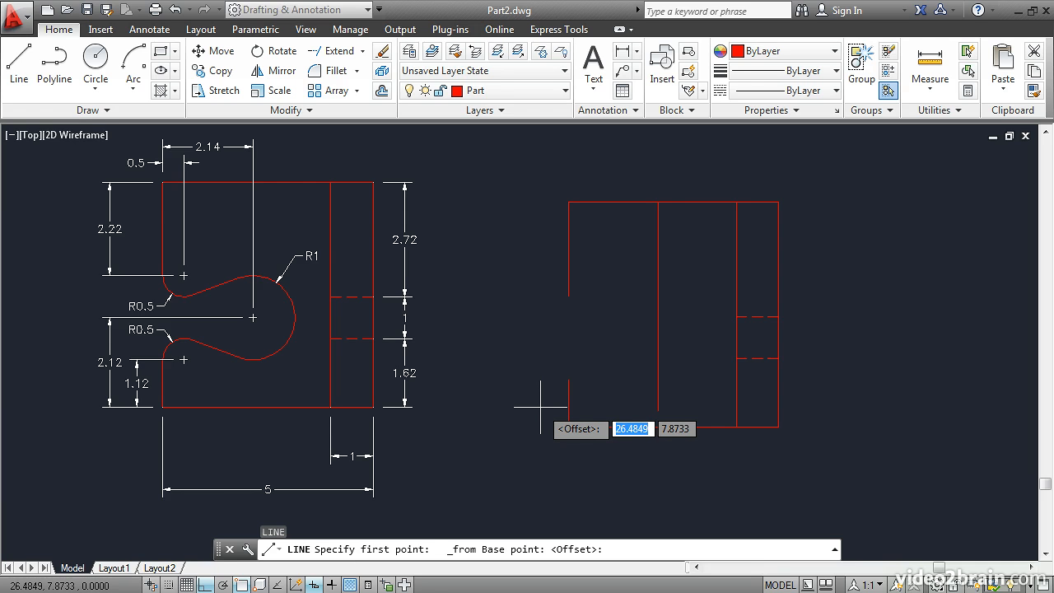
{"action": "type", "text": "@0"}
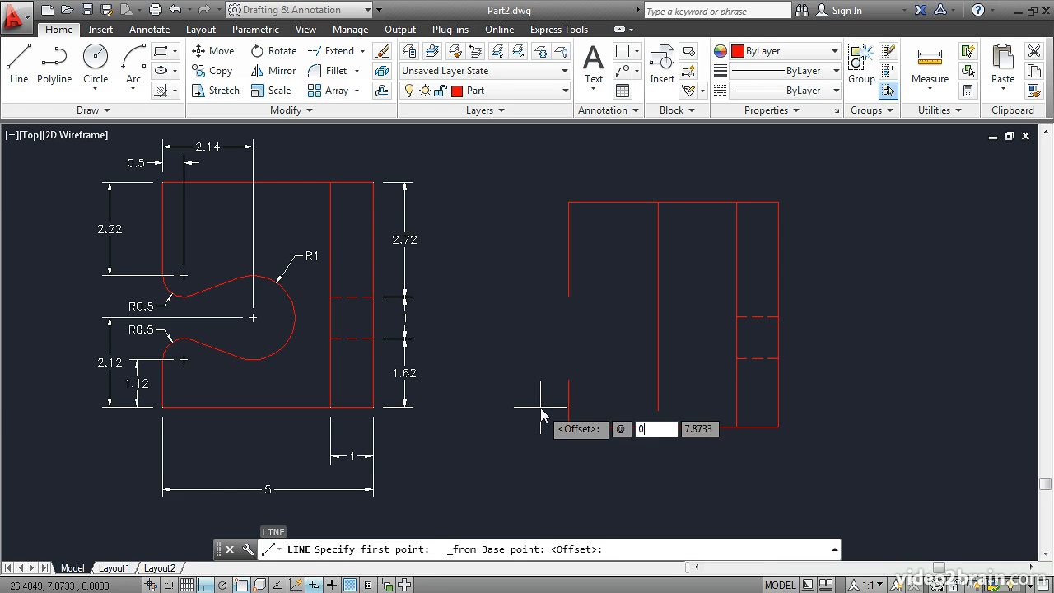
{"action": "key", "text": "Tab"}
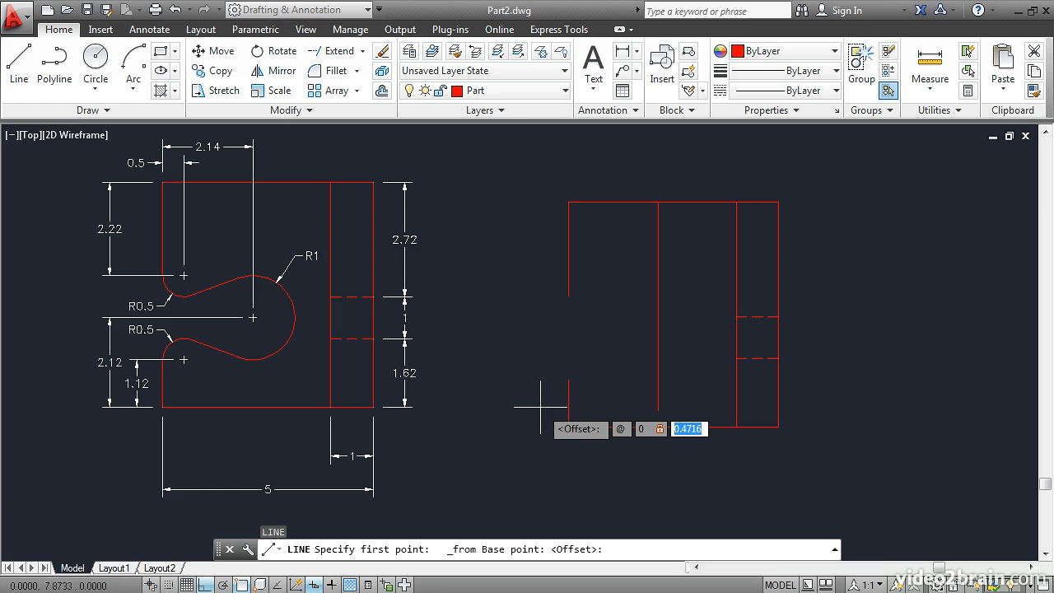
{"action": "type", "text": "2.12"}
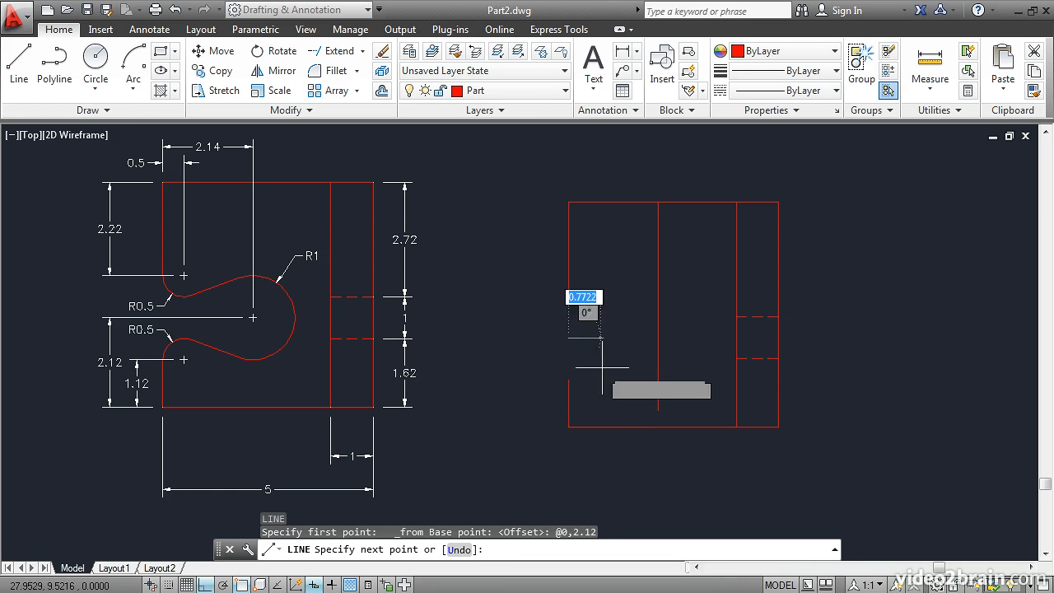
{"action": "left_click", "coordinate": [709, 338]}
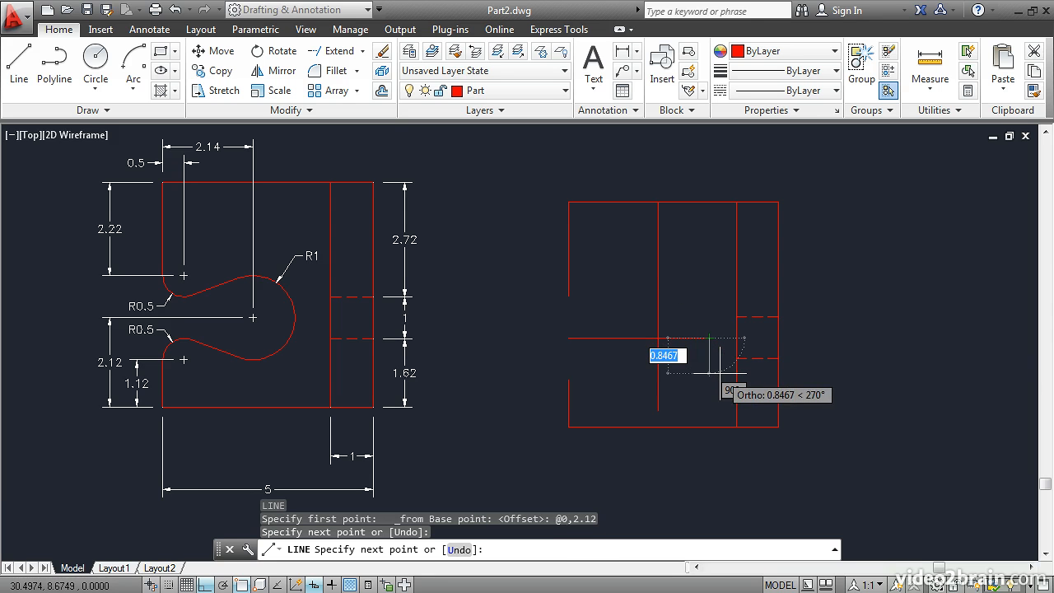
{"action": "key", "text": "Return"}
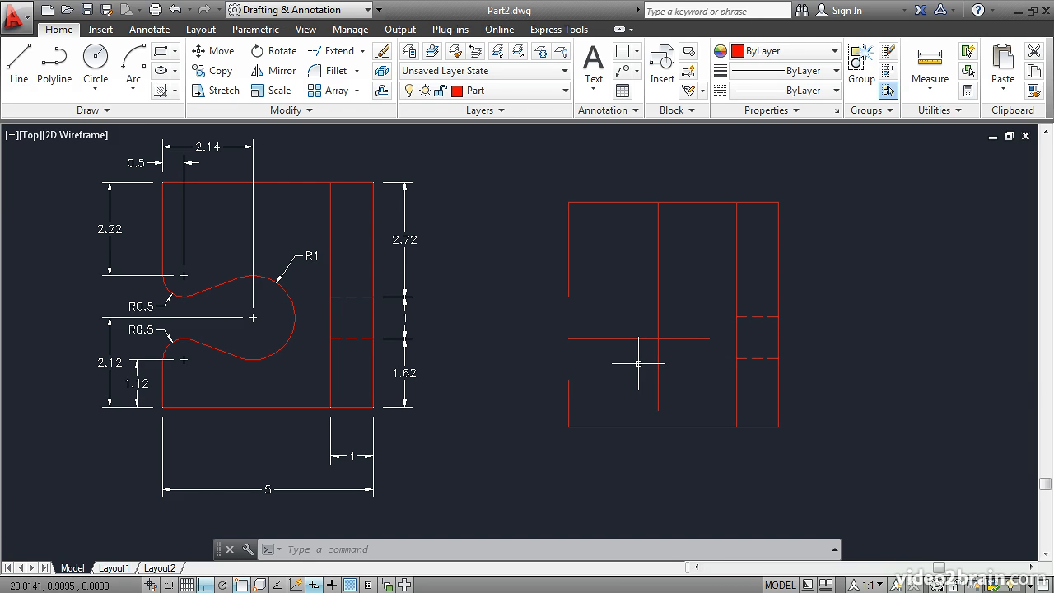
Draw a circle of radius 1 centred on the intersection of the vertical and horizontal construction lines in the copy
{"action": "left_click", "coordinate": [98, 89]}
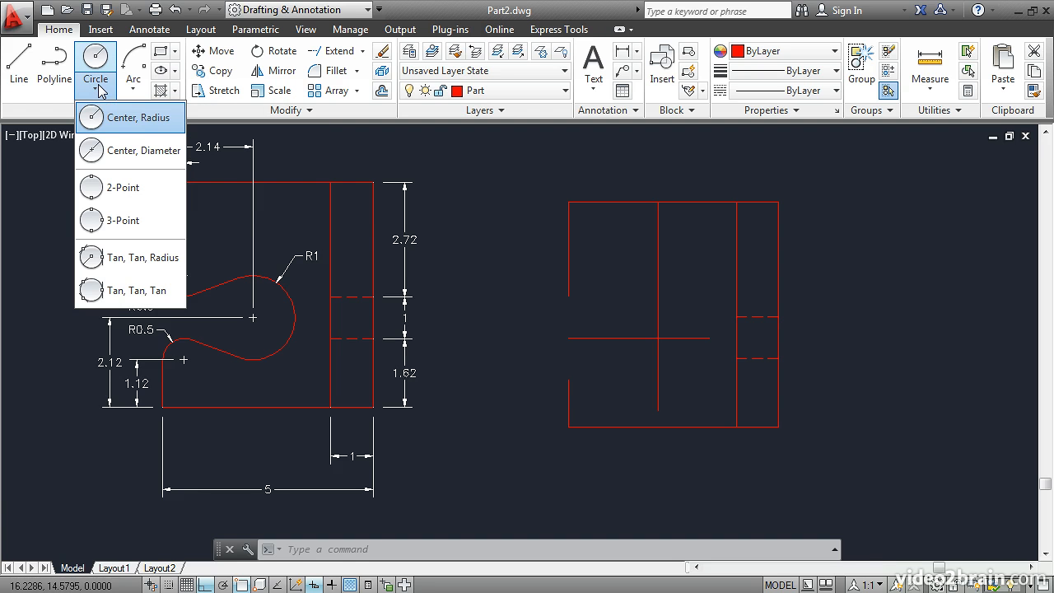
{"action": "left_click", "coordinate": [124, 118]}
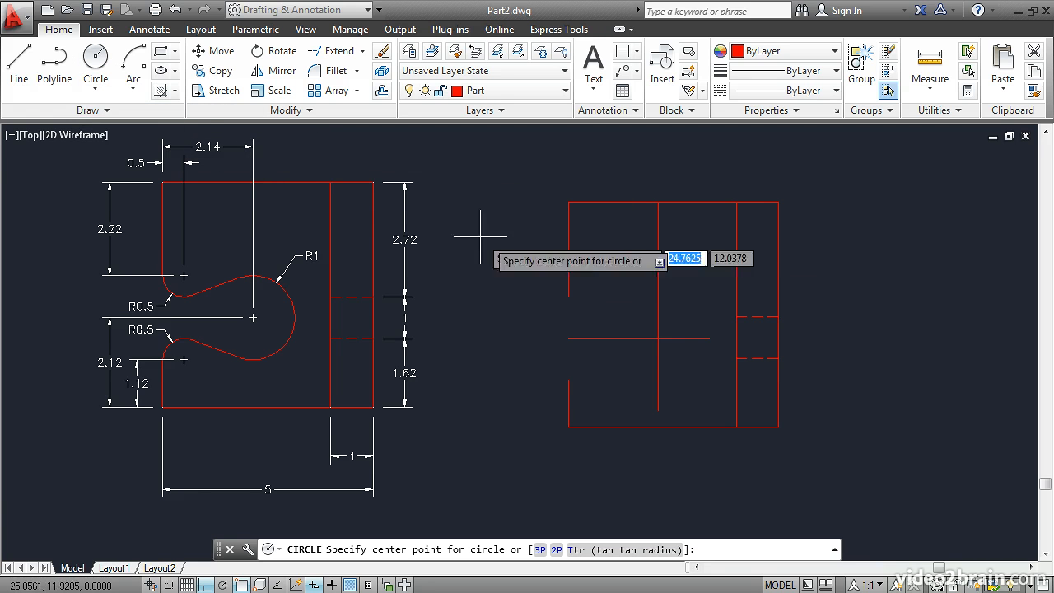
{"action": "right_click", "coordinate": [630, 313], "text": "shift"}
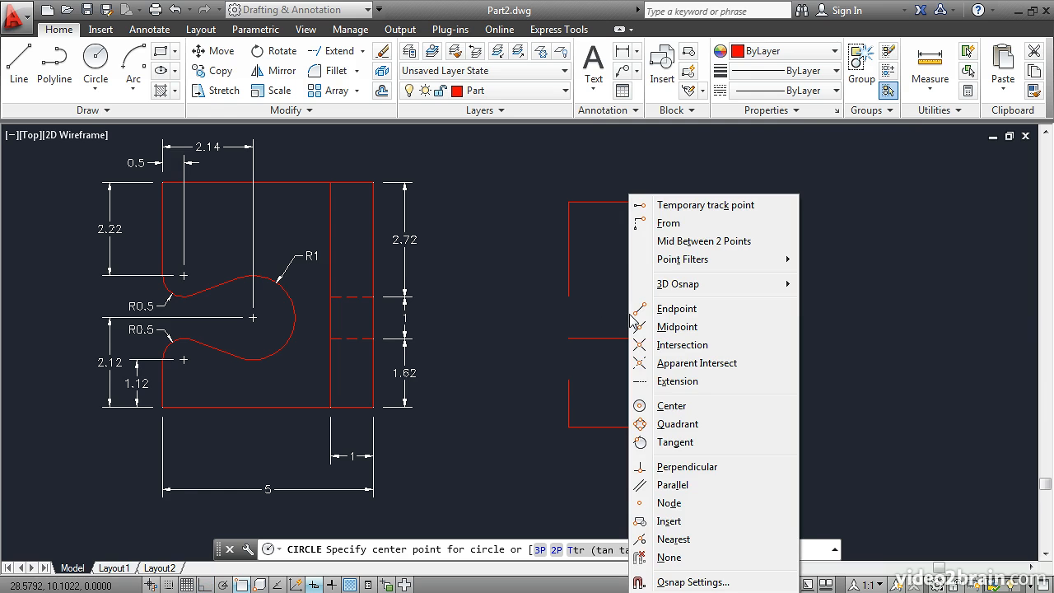
{"action": "left_click", "coordinate": [677, 345]}
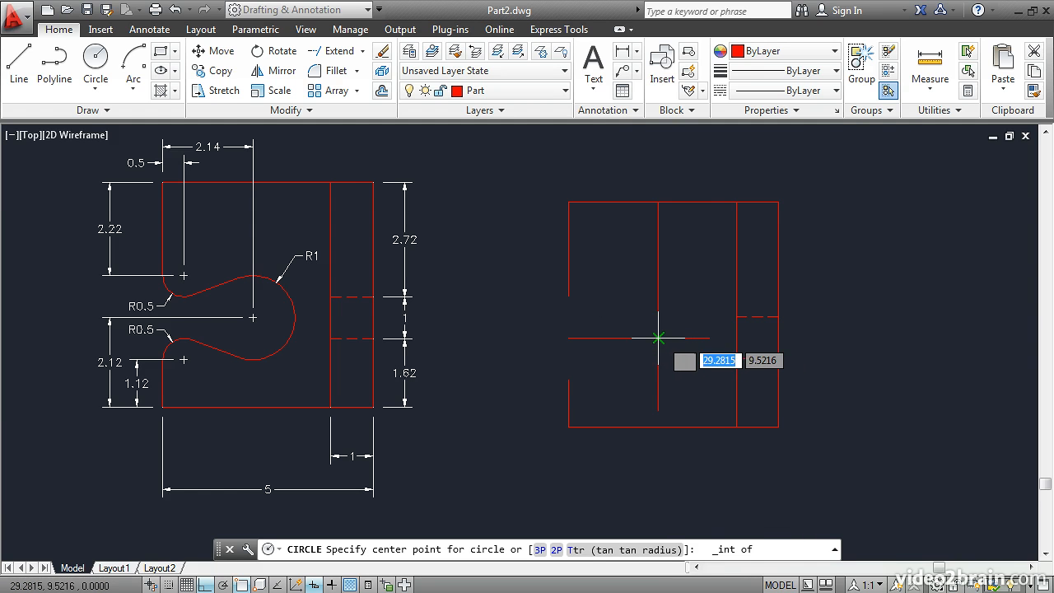
{"action": "left_click", "coordinate": [658, 338]}
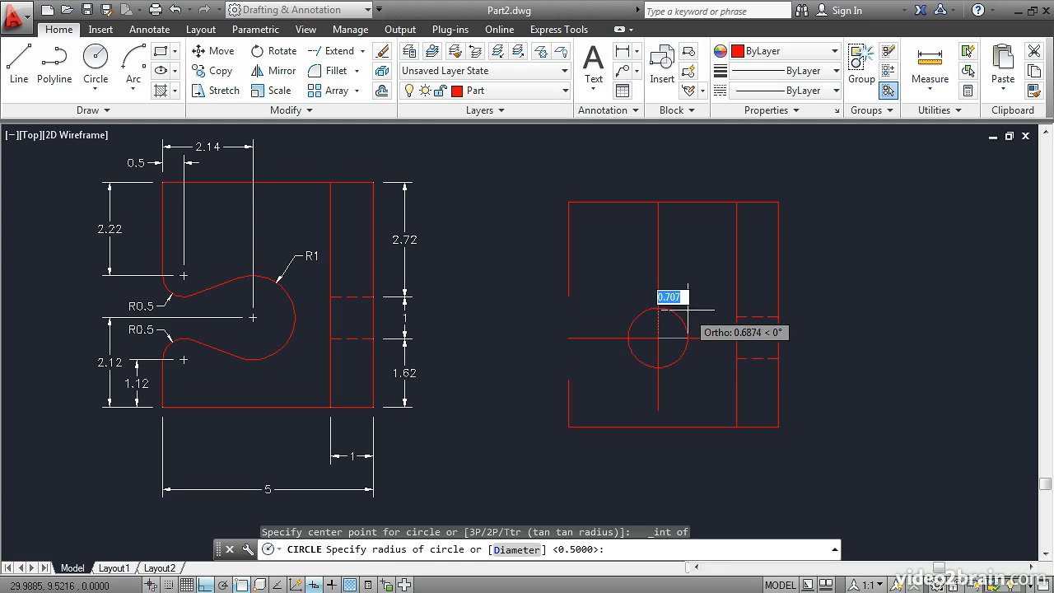
{"action": "type", "text": "1"}
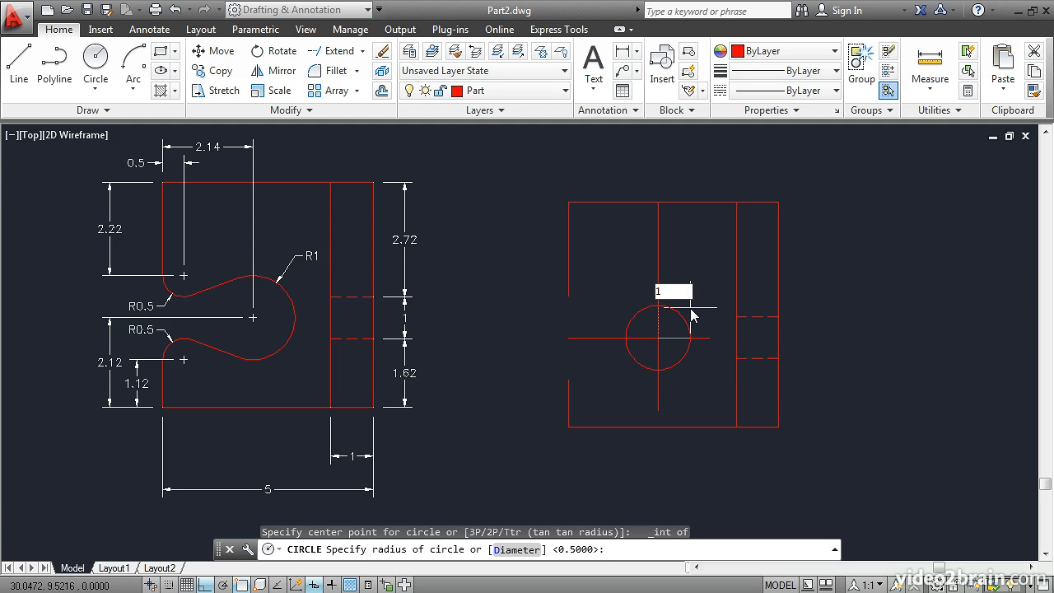
{"action": "key", "text": "Return"}
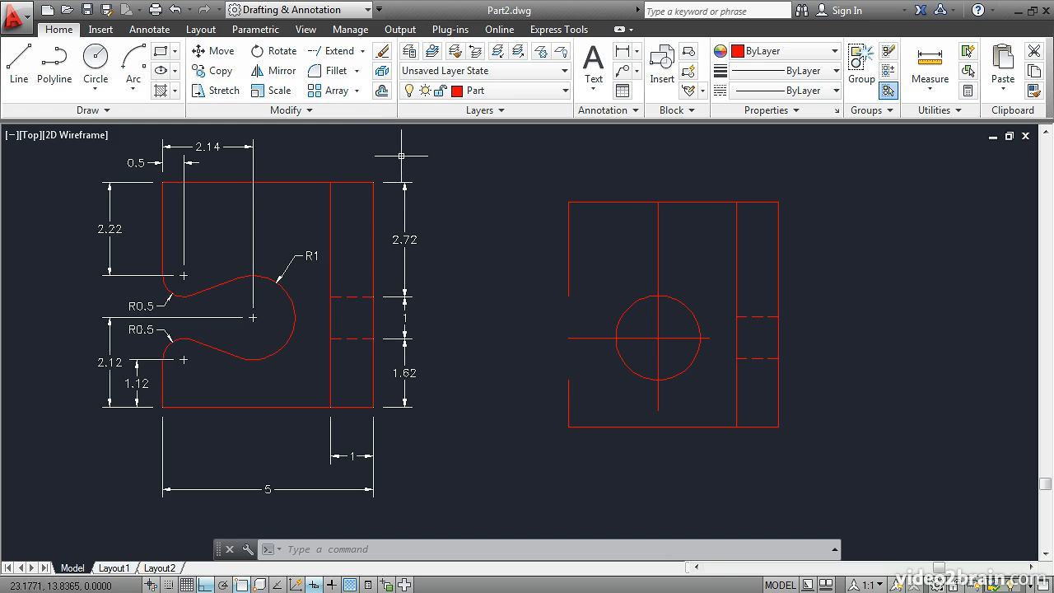
Offset the upper and lower segments of the copy's left edge 0.5 units inward
{"action": "left_click", "coordinate": [382, 93]}
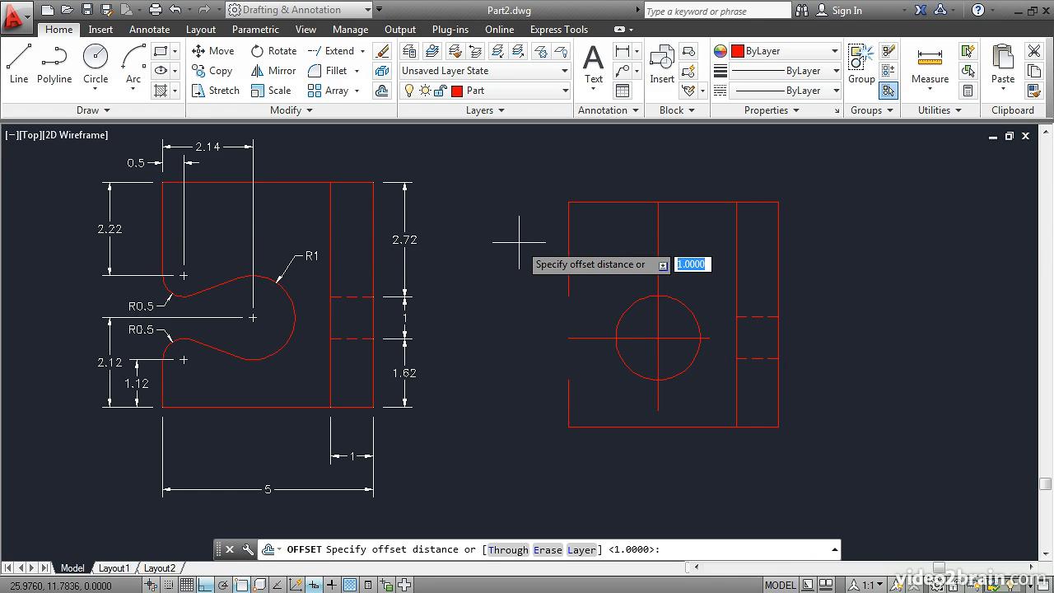
{"action": "type", "text": ".5"}
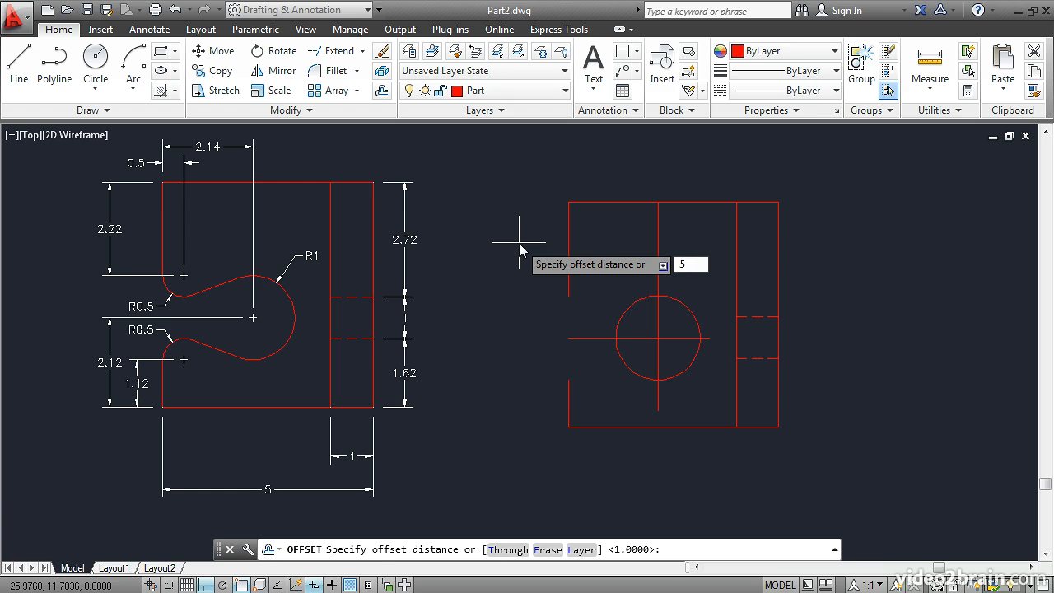
{"action": "key", "text": "Return"}
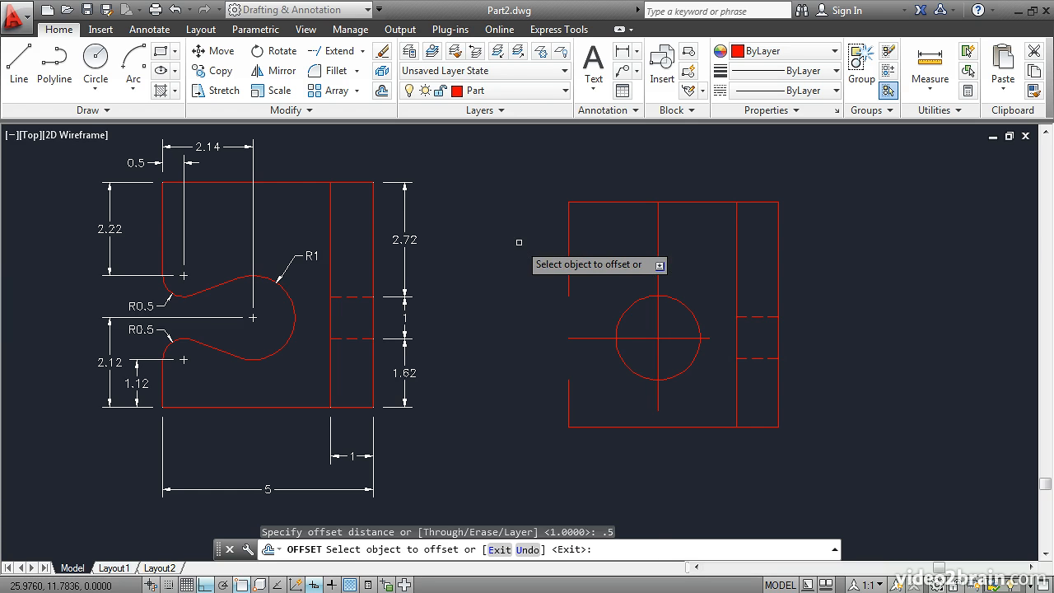
{"action": "left_click", "coordinate": [567, 250]}
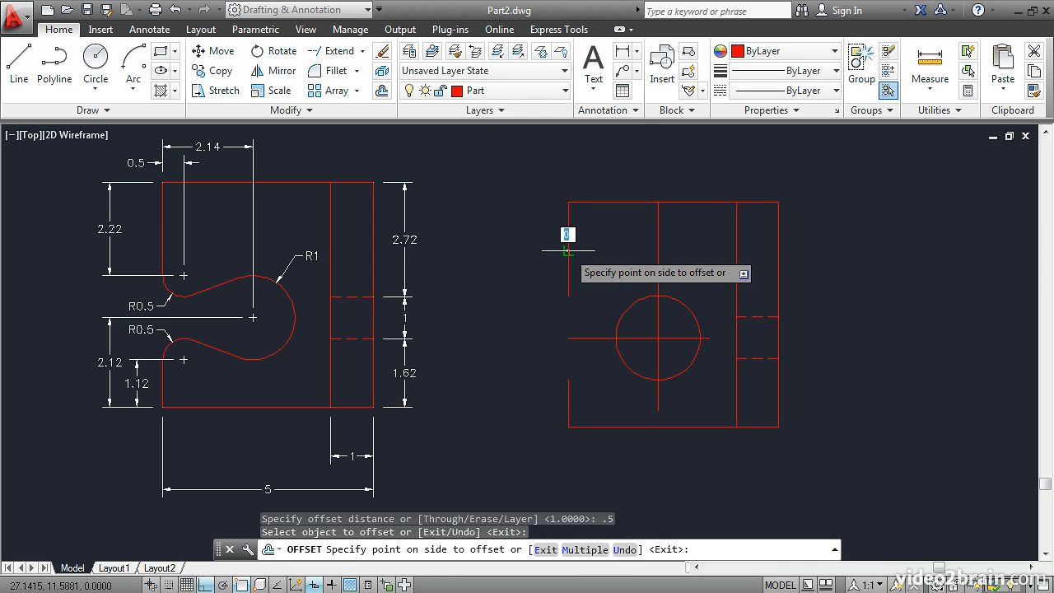
{"action": "left_click", "coordinate": [625, 247]}
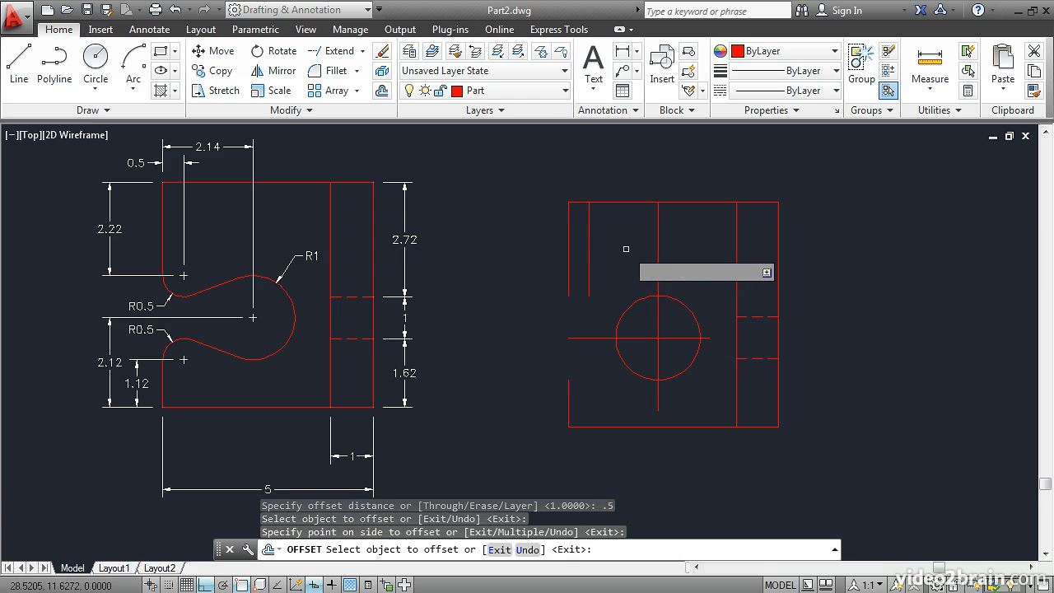
{"action": "left_click", "coordinate": [569, 401]}
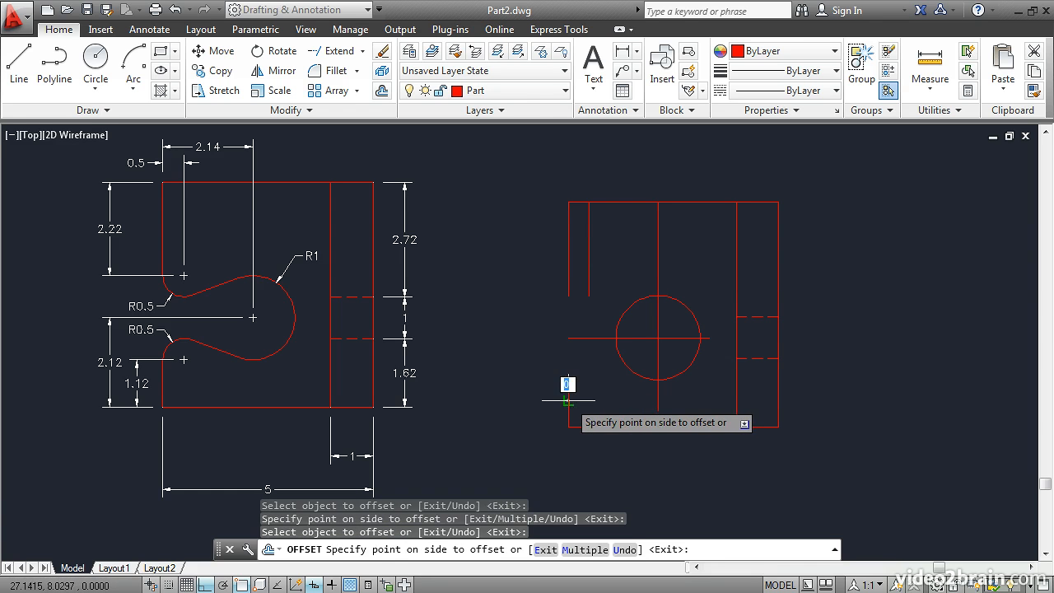
{"action": "left_click", "coordinate": [621, 396]}
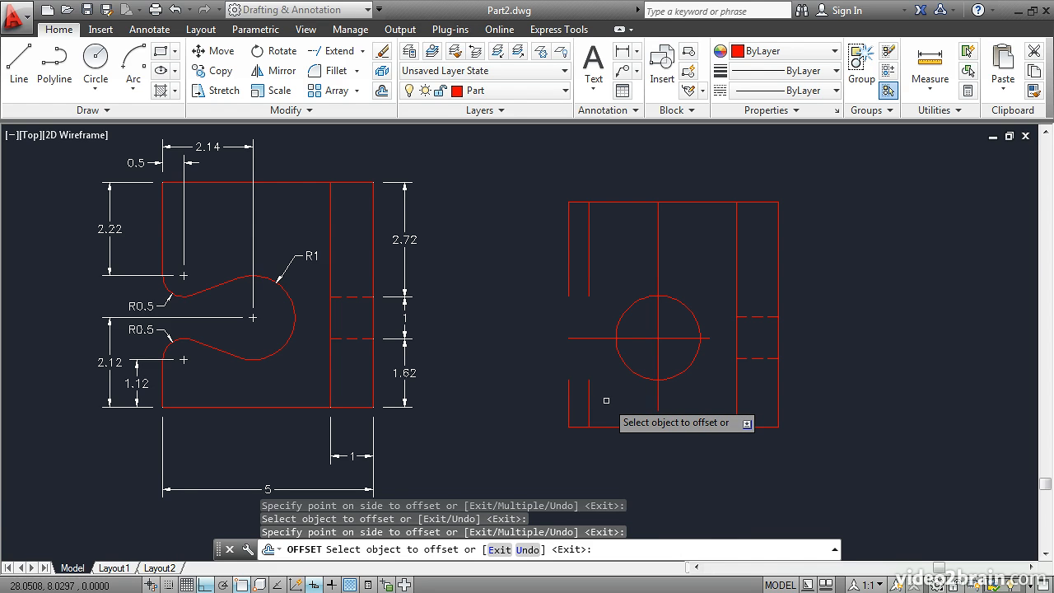
{"action": "key", "text": "Return"}
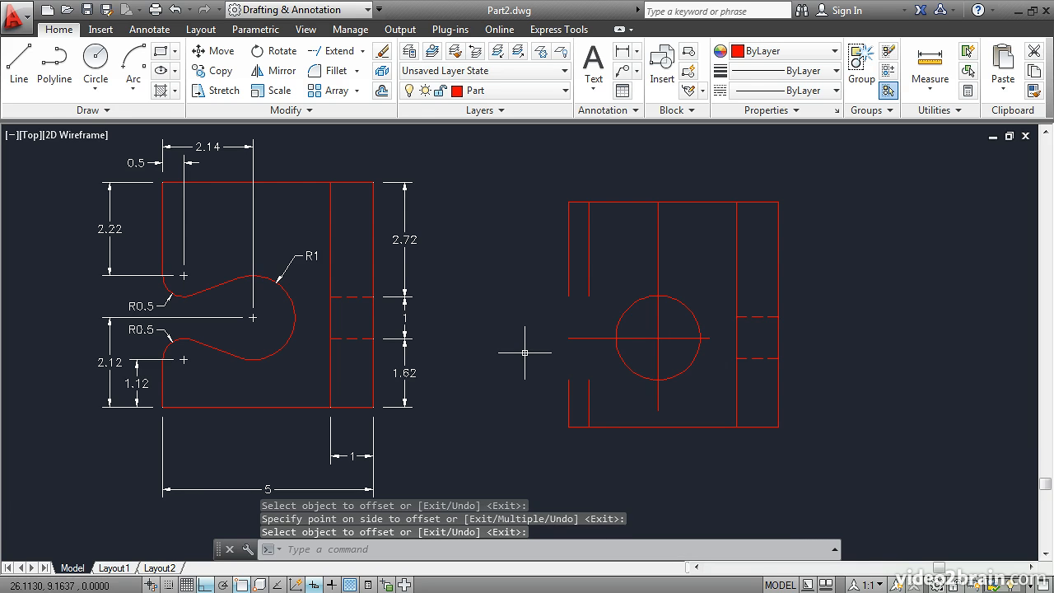
Draw two circles of radius 0.5 centred on the inner ends of the upper and lower offset lines
{"action": "left_click", "coordinate": [94, 66]}
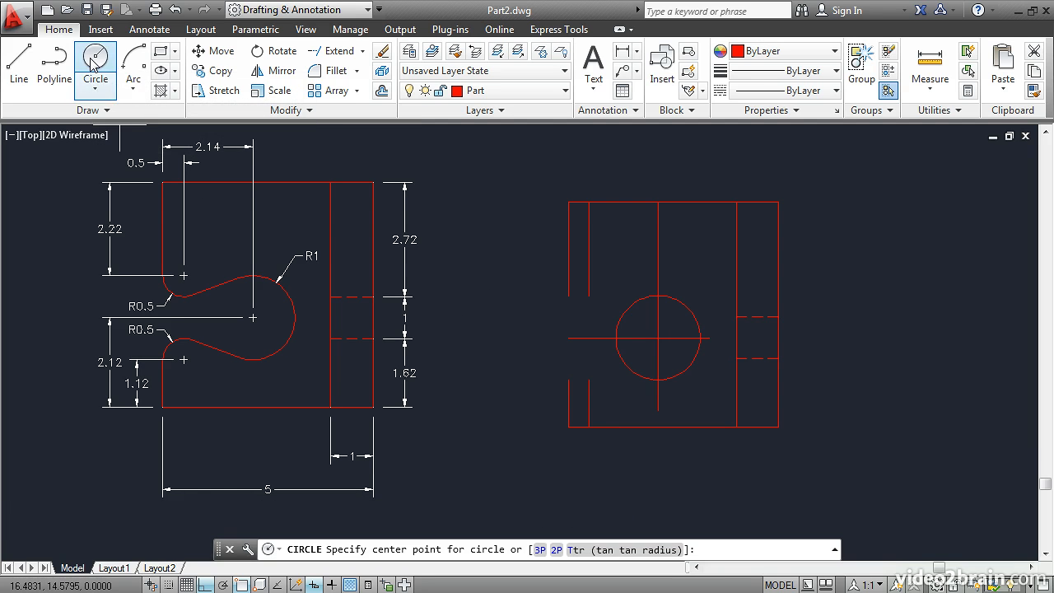
{"action": "left_click", "coordinate": [588, 295]}
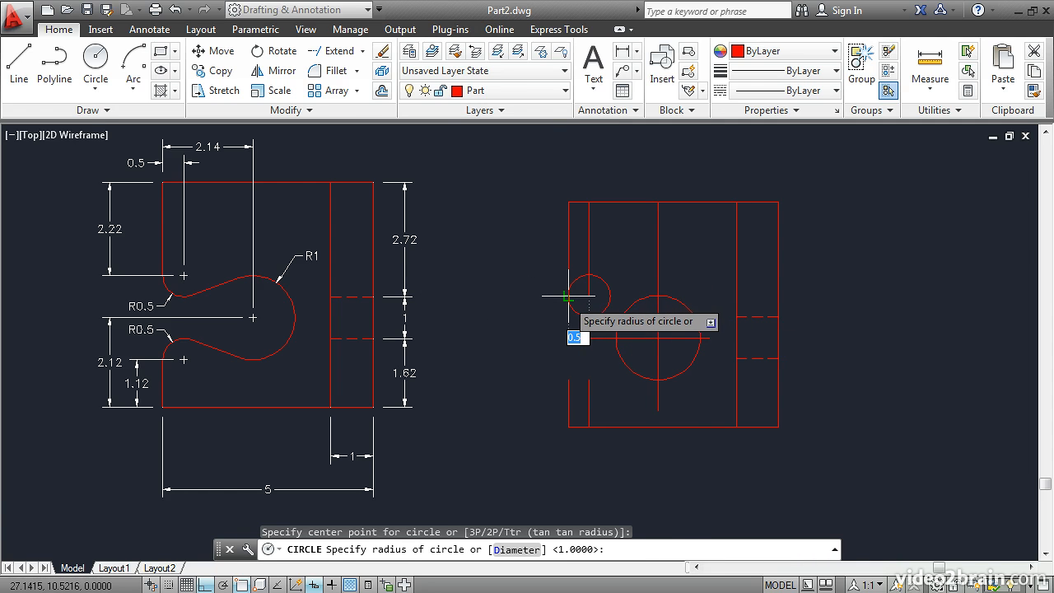
{"action": "left_click", "coordinate": [550, 295]}
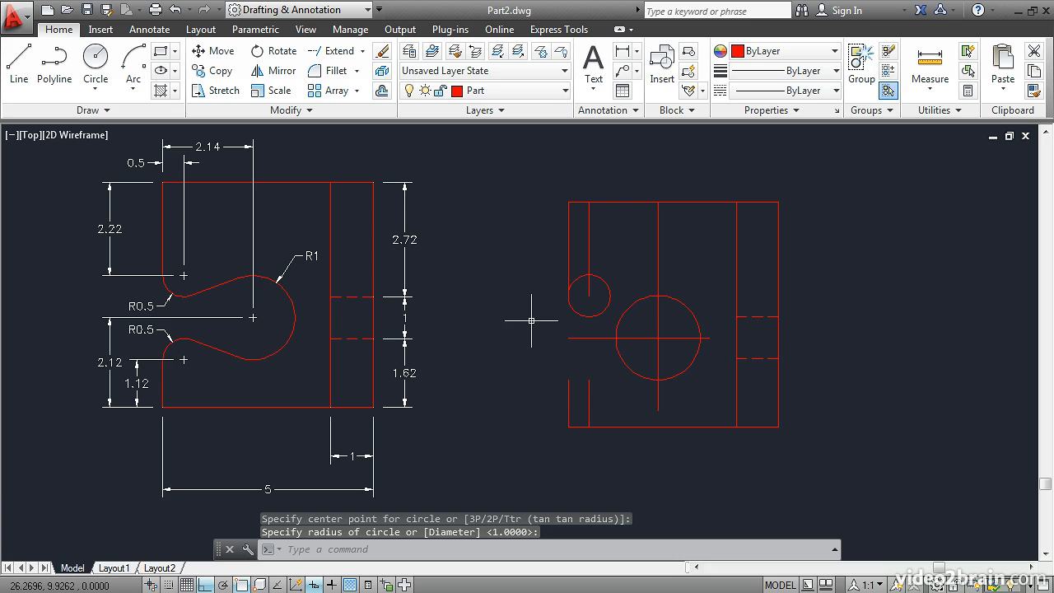
{"action": "key", "text": "Return"}
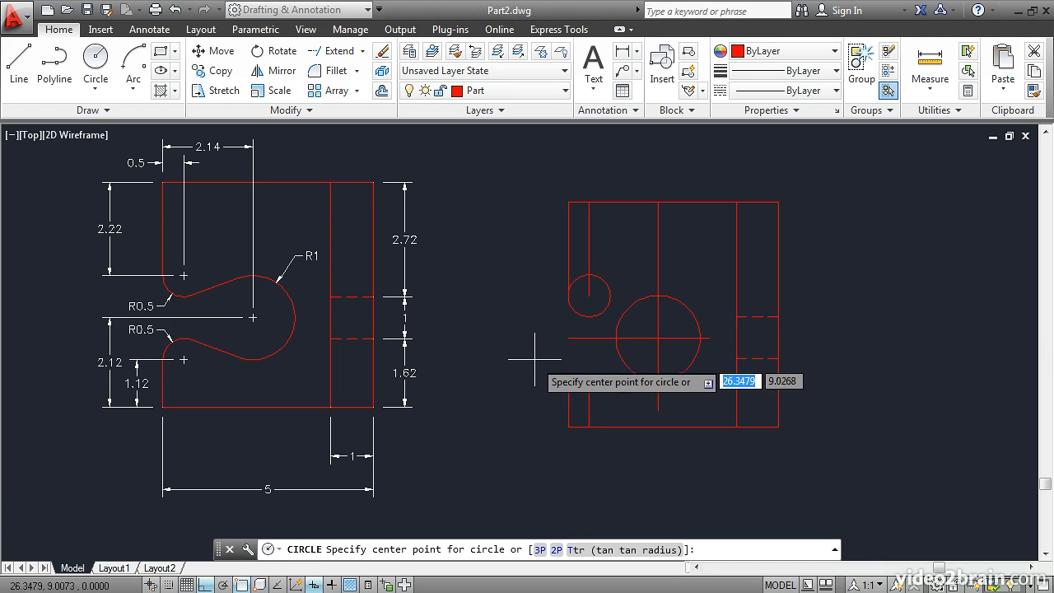
{"action": "left_click", "coordinate": [589, 379]}
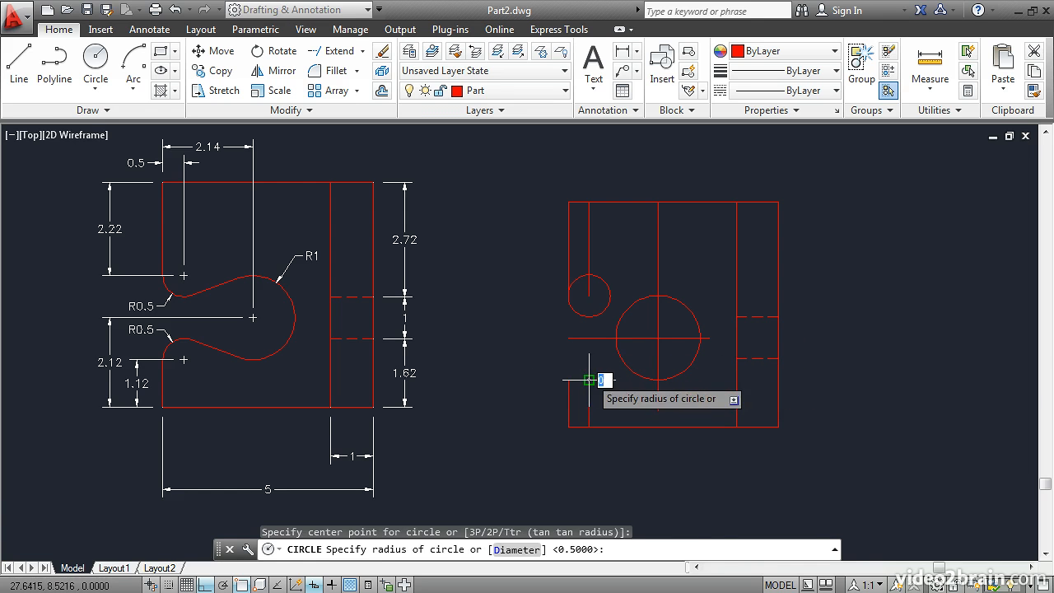
{"action": "key", "text": "Return"}
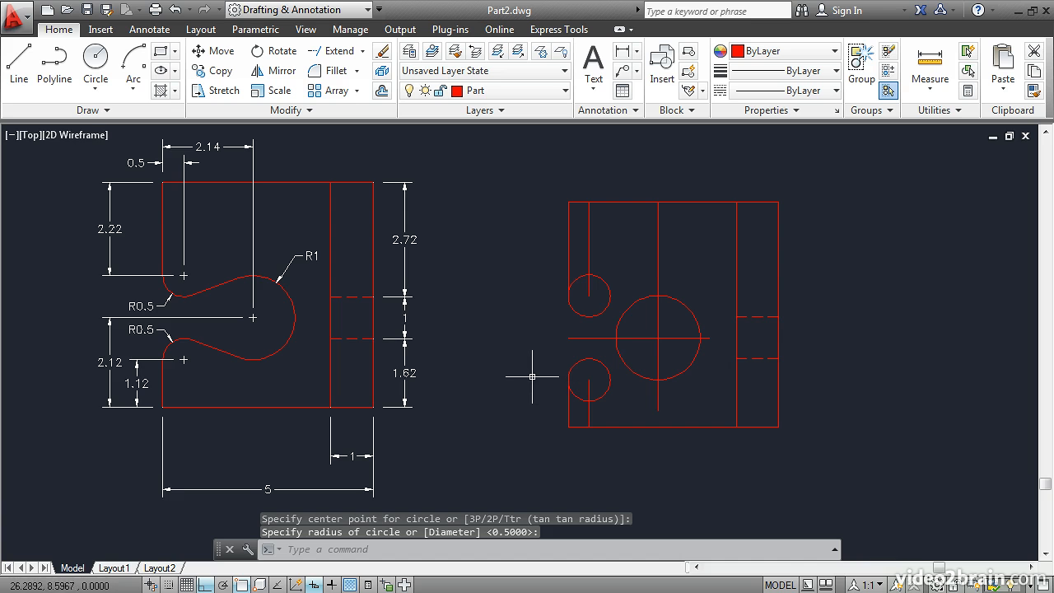
Start a line and set the running object snaps with Tangent on and Perpendicular off
{"action": "left_click", "coordinate": [20, 62]}
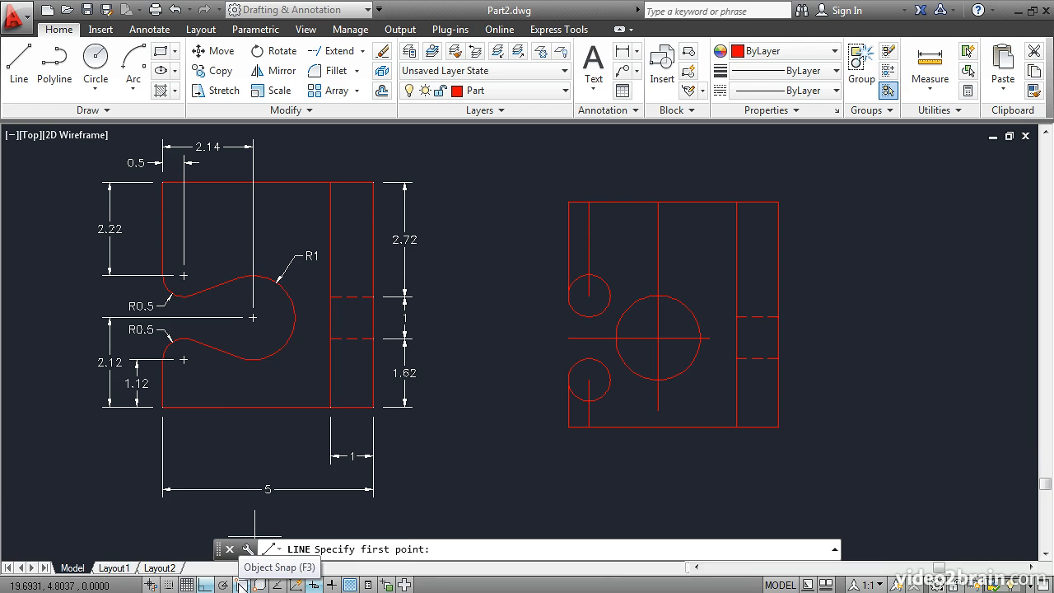
{"action": "right_click", "coordinate": [241, 584]}
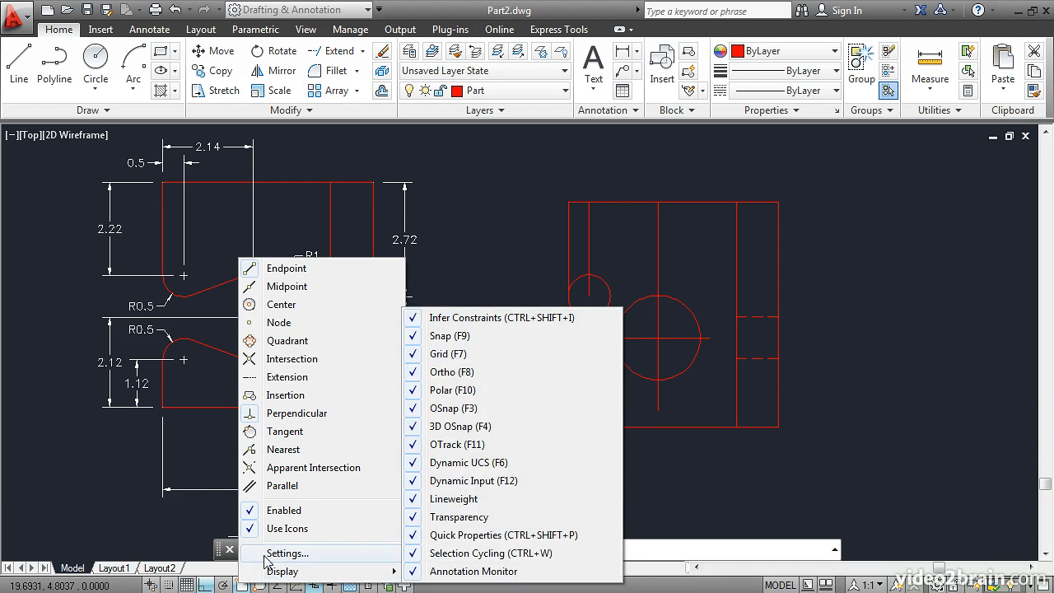
{"action": "left_click", "coordinate": [285, 431]}
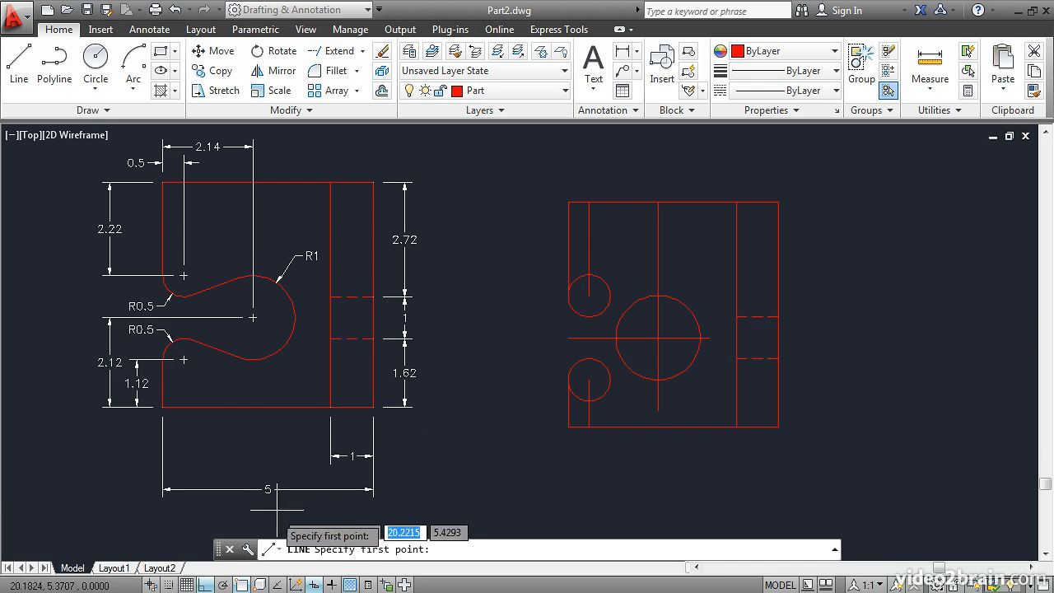
{"action": "right_click", "coordinate": [244, 584]}
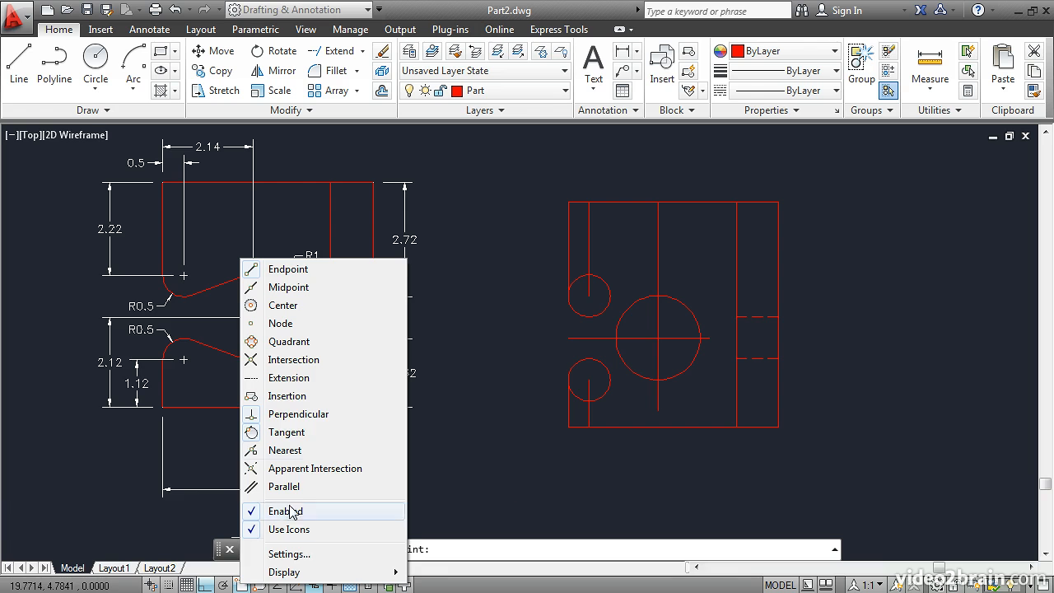
{"action": "left_click", "coordinate": [300, 414]}
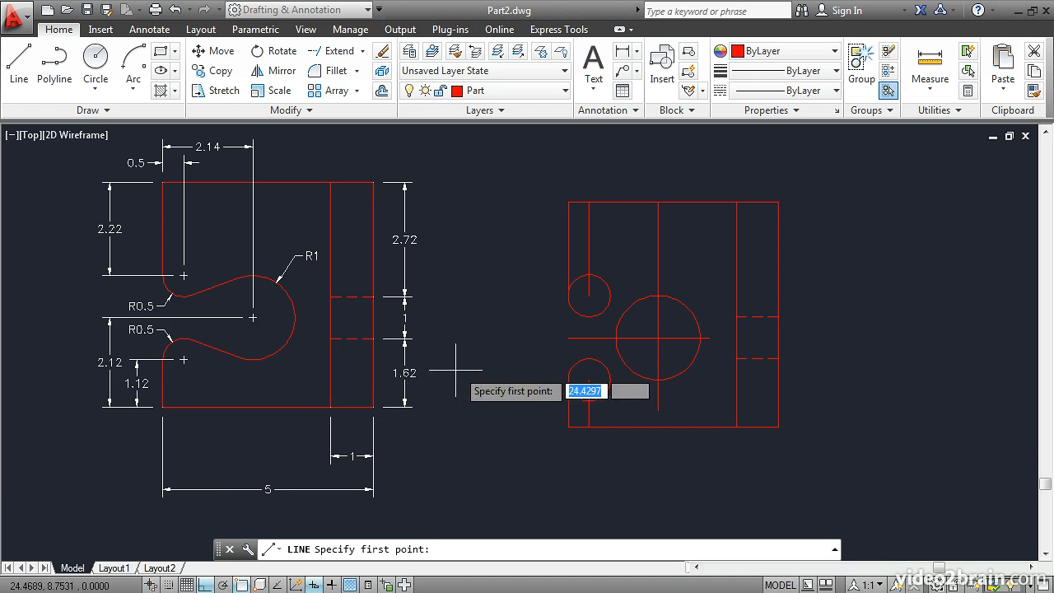
Draw two tangent lines joining the large circle to the small circles, one along the slot's upper side and one along its lower side
{"action": "left_click", "coordinate": [599, 313]}
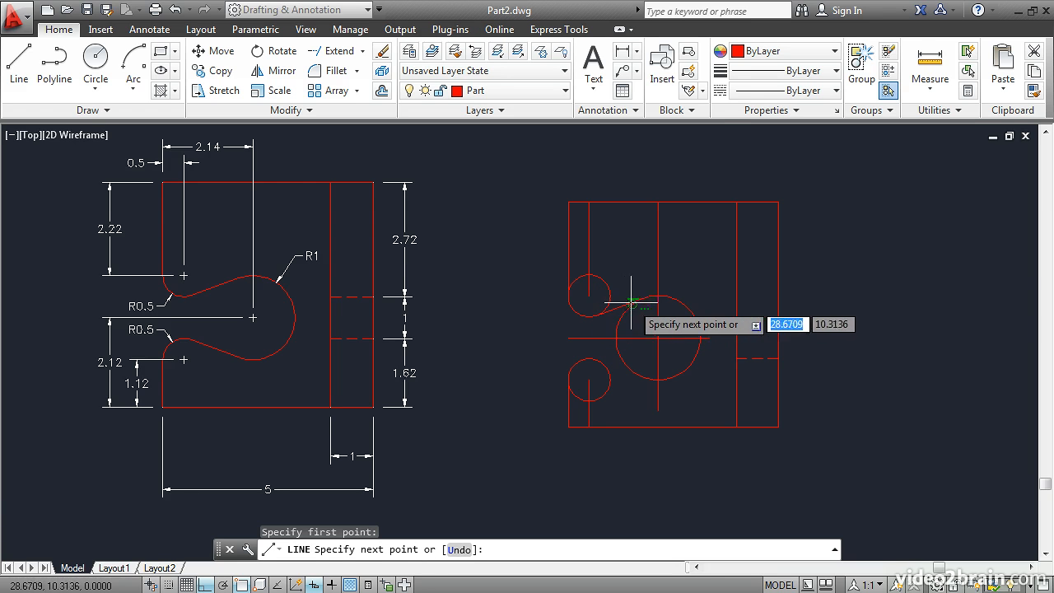
{"action": "left_click", "coordinate": [643, 298]}
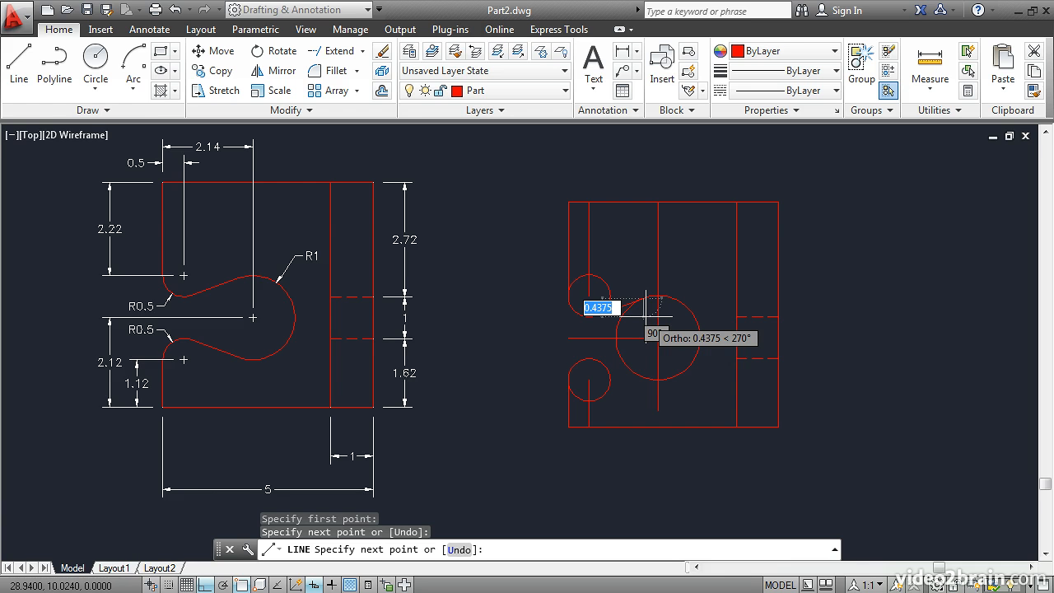
{"action": "key", "text": "Return"}
{"action": "key", "text": "Return"}
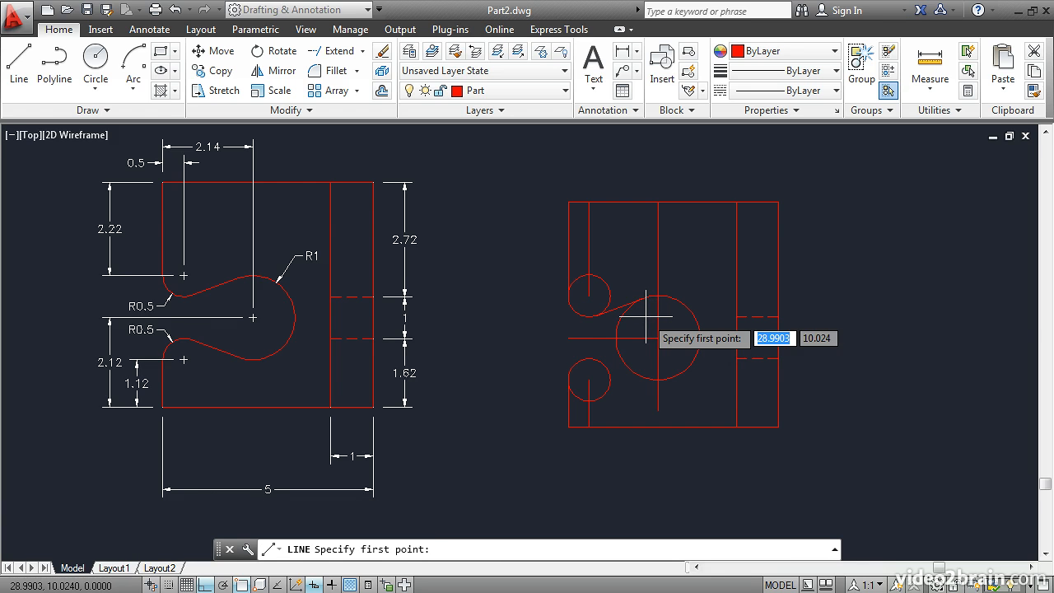
{"action": "left_click", "coordinate": [635, 373]}
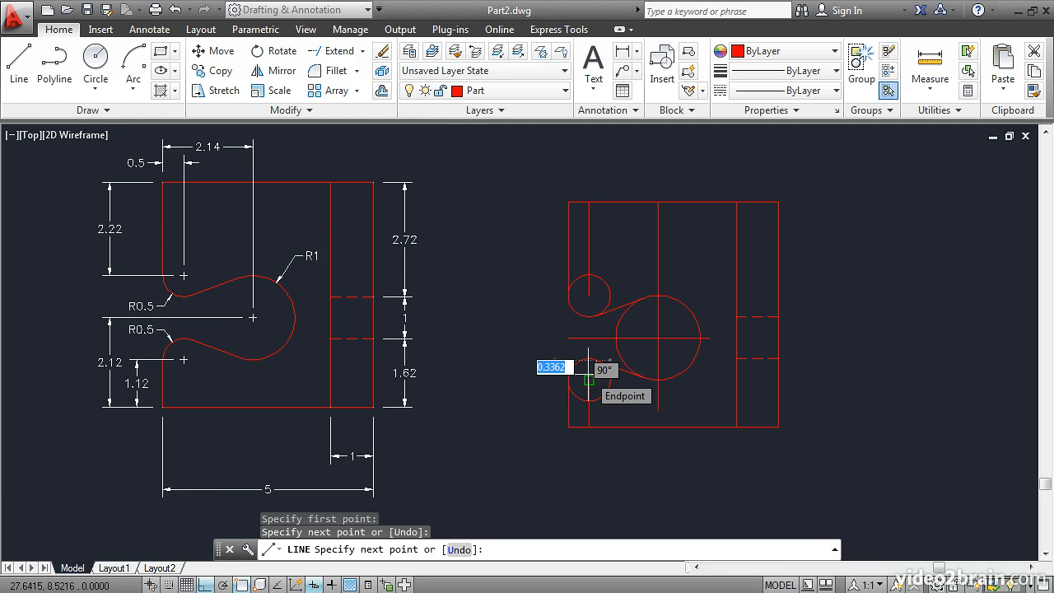
{"action": "left_click", "coordinate": [589, 379]}
{"action": "key", "text": "Return"}
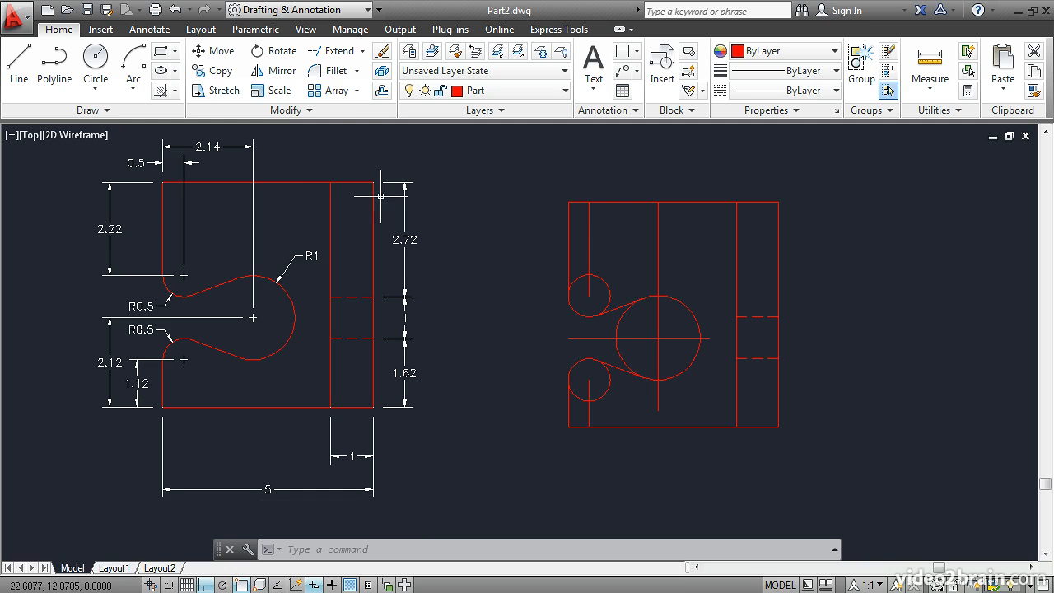
Trim the unneeded arcs of the three circles, using all objects as cutting edges, to leave the keyhole slot outline
{"action": "left_click", "coordinate": [363, 51]}
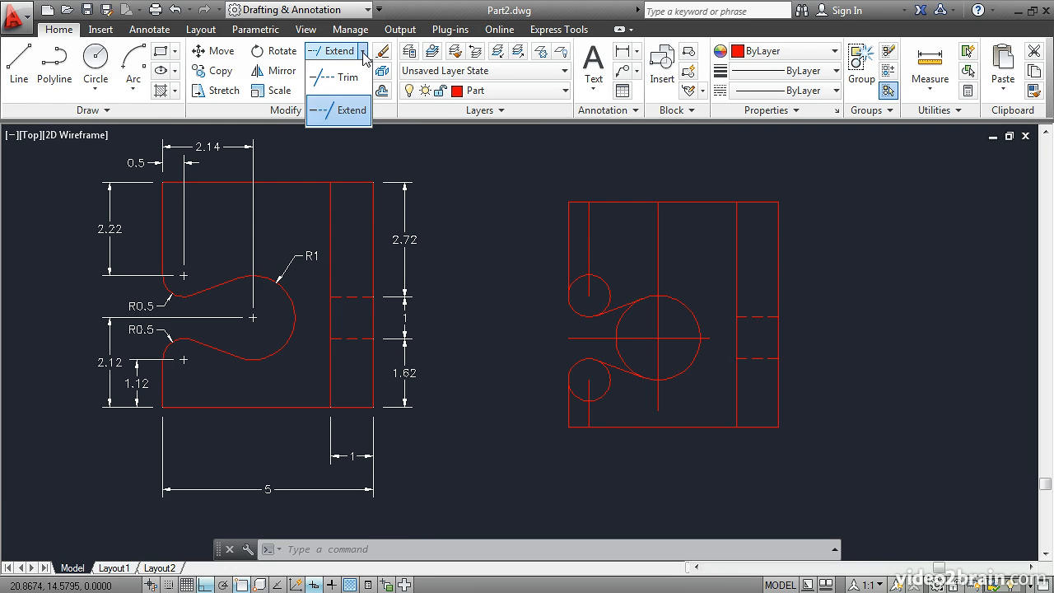
{"action": "left_click", "coordinate": [342, 78]}
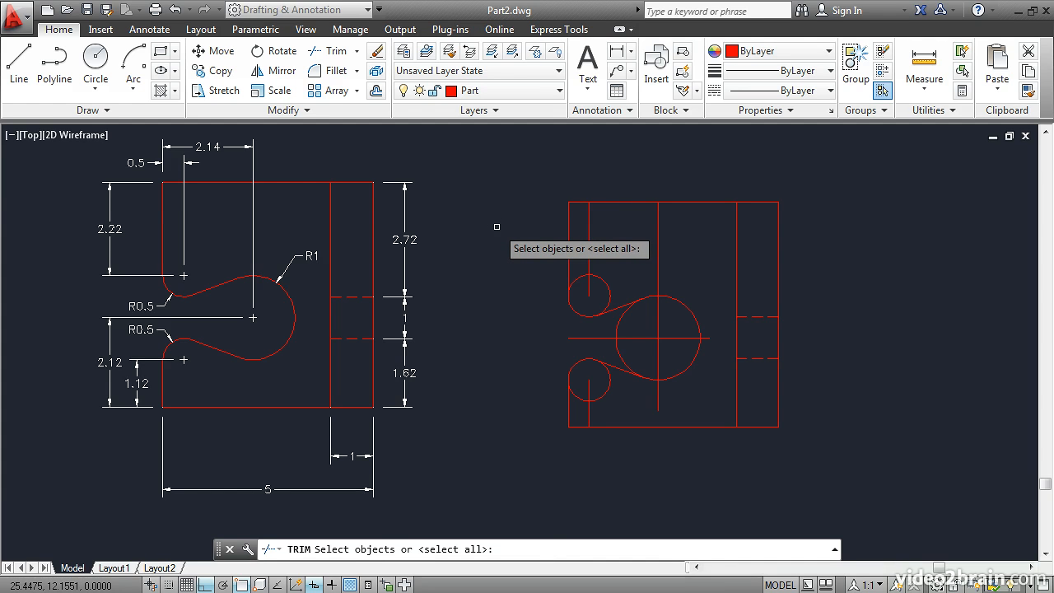
{"action": "key", "text": "Return"}
{"action": "left_click", "coordinate": [578, 278]}
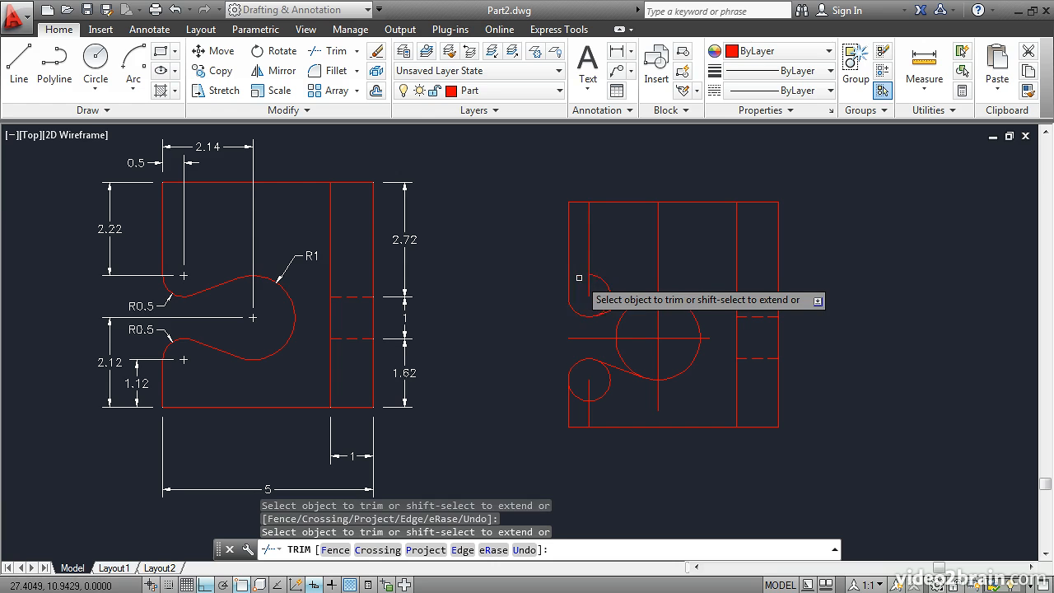
{"action": "left_click", "coordinate": [595, 288]}
{"action": "left_click", "coordinate": [627, 323]}
{"action": "left_click", "coordinate": [620, 363]}
{"action": "left_click", "coordinate": [607, 372]}
{"action": "left_click", "coordinate": [580, 398]}
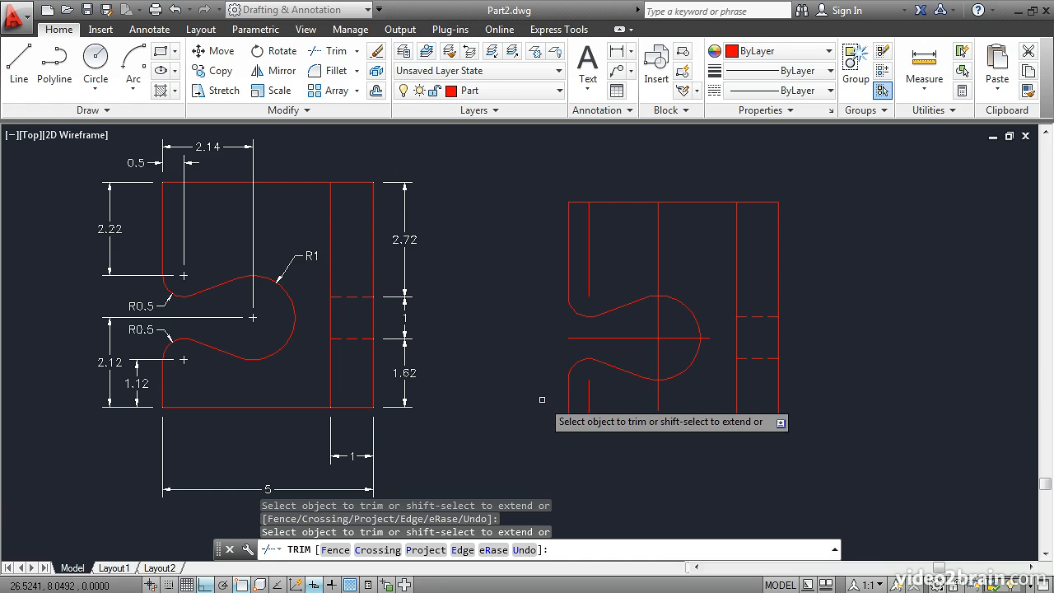
Erase the four leftover construction lines in the copy: the horizontal and vertical lines through the large arc and the two short vertical lines
{"action": "key", "text": "Return"}
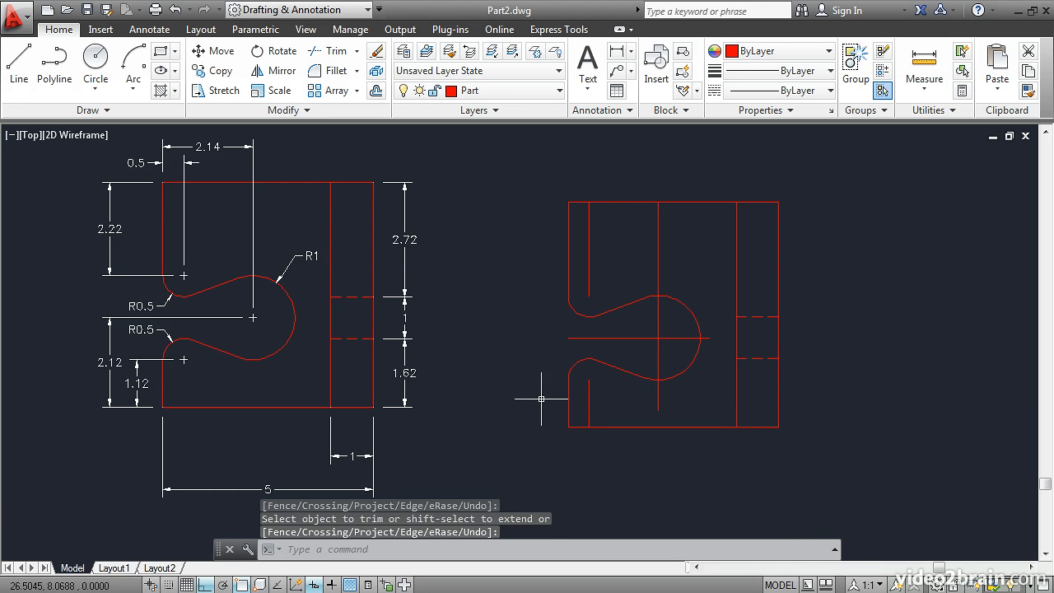
{"action": "left_click", "coordinate": [377, 53]}
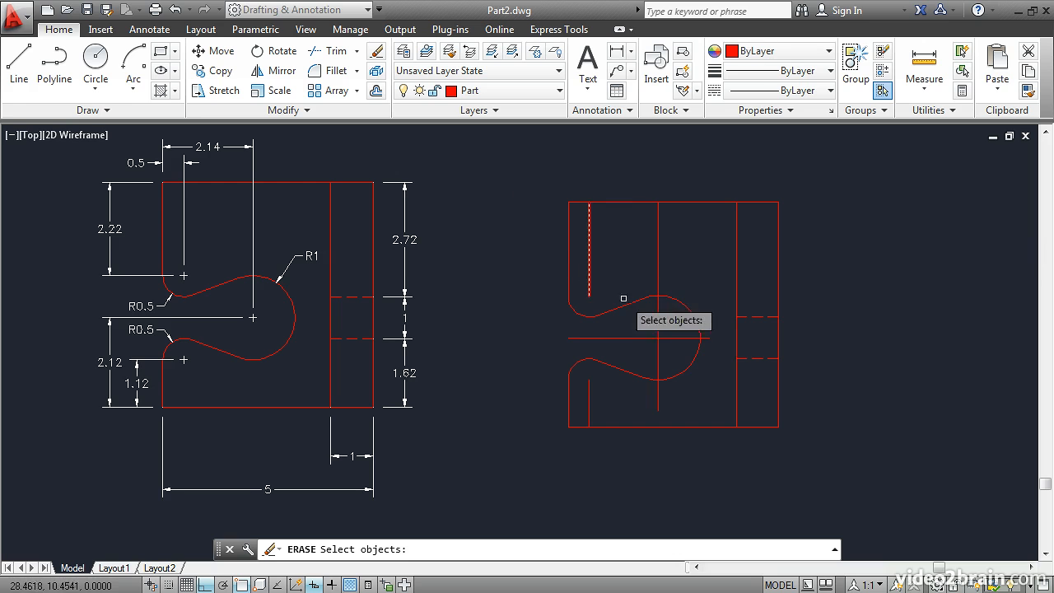
{"action": "left_click", "coordinate": [639, 338]}
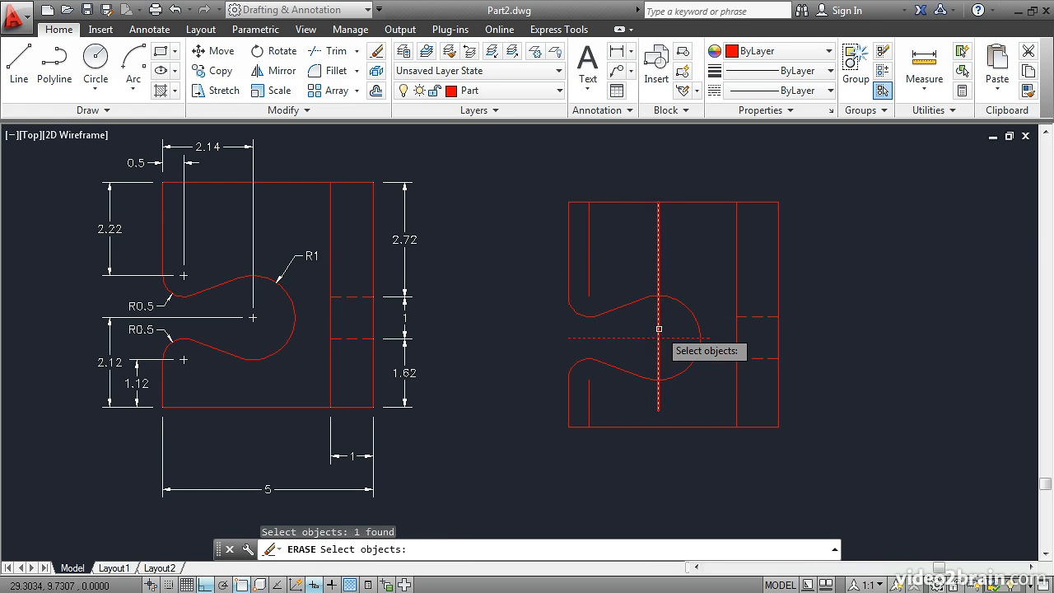
{"action": "left_click", "coordinate": [659, 329]}
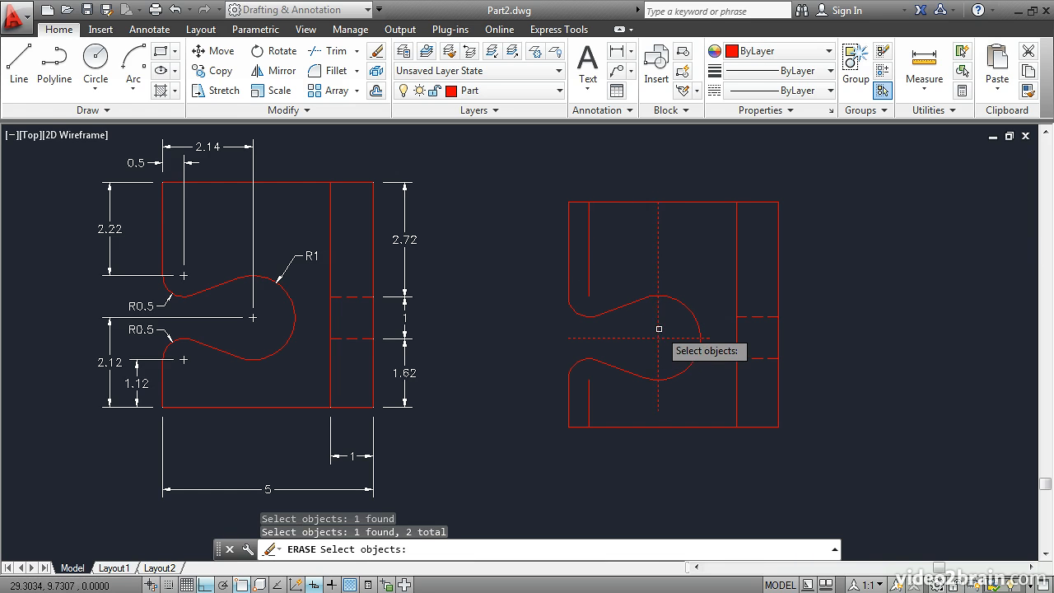
{"action": "left_click", "coordinate": [590, 291]}
{"action": "left_click", "coordinate": [588, 383]}
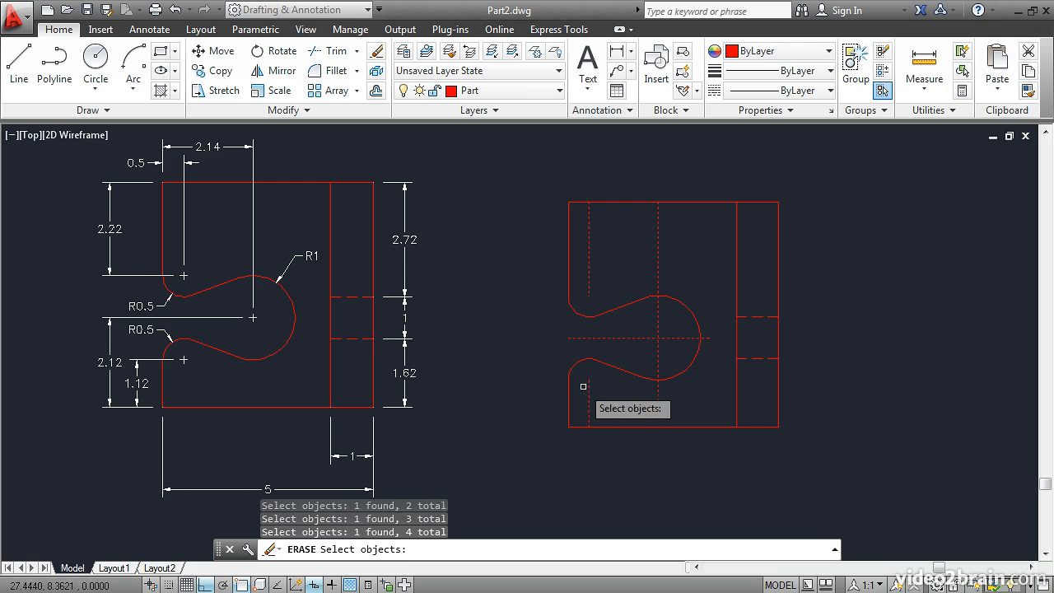
{"action": "key", "text": "Return"}
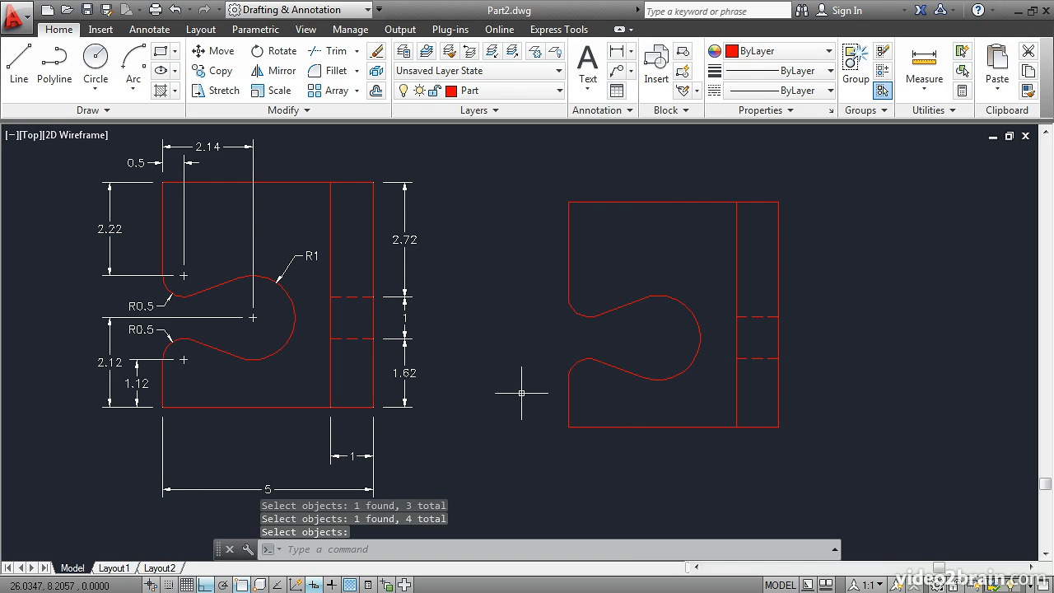